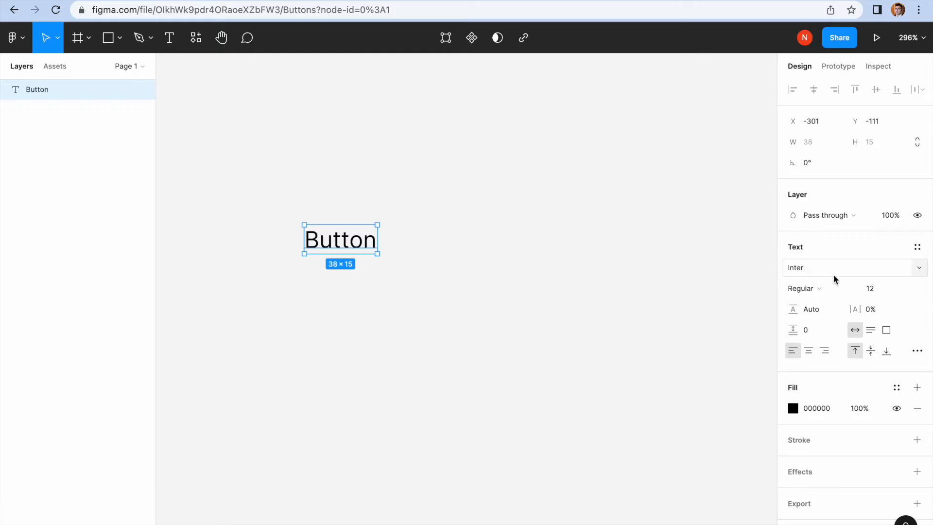
# Step: Set the Button text's font to Helvetica Neue and its size to 14
pyautogui.click(912, 273)
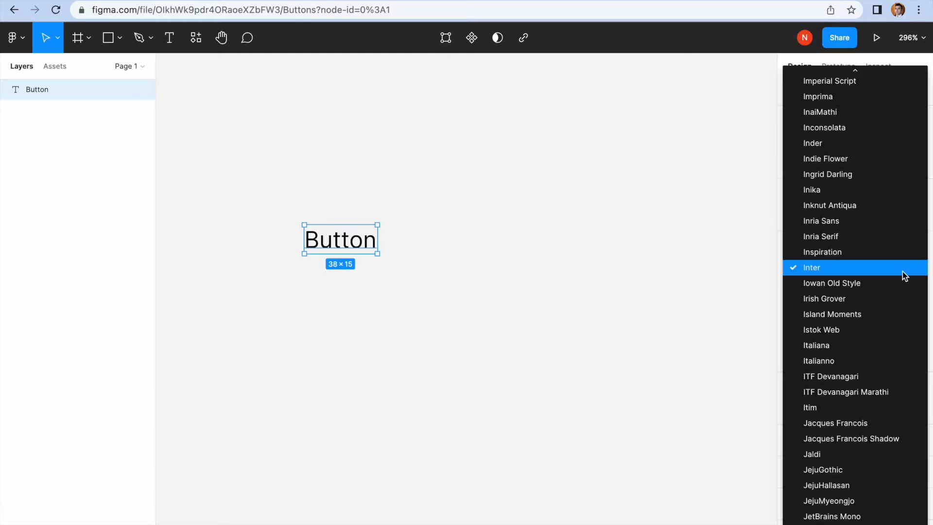
pyautogui.write('hel')
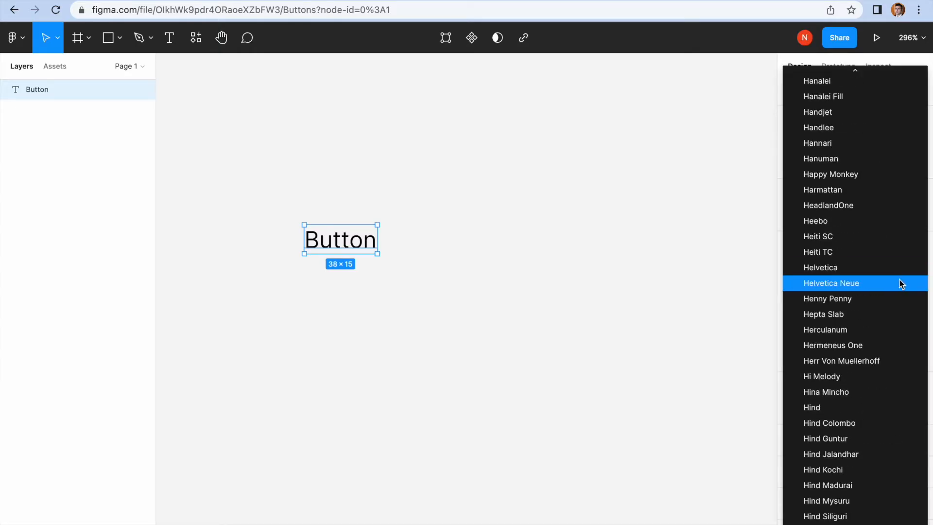
pyautogui.click(898, 280)
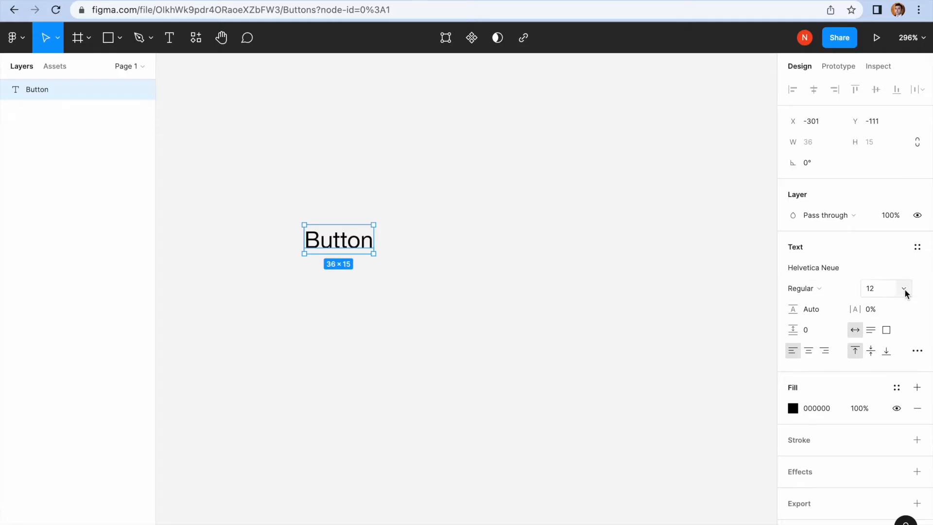
pyautogui.click(905, 293)
pyautogui.click(894, 316)
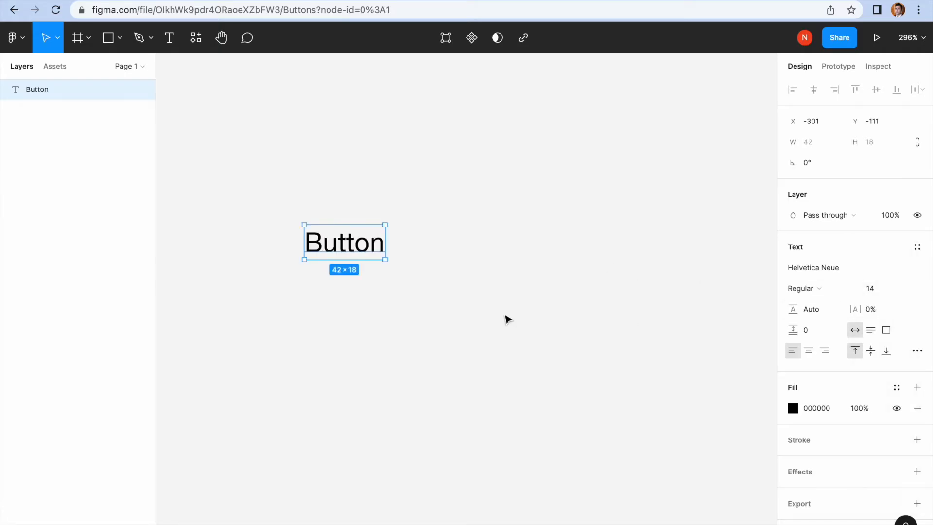
# Step: Wrap the Button text in an auto layout frame
pyautogui.click(391, 291)
pyautogui.click(363, 248)
pyautogui.rightClick(363, 249)
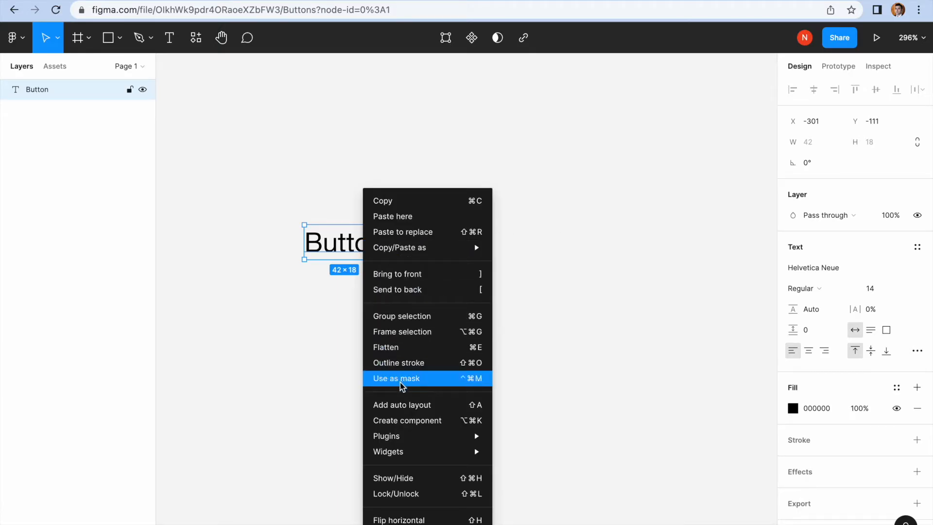
pyautogui.click(401, 406)
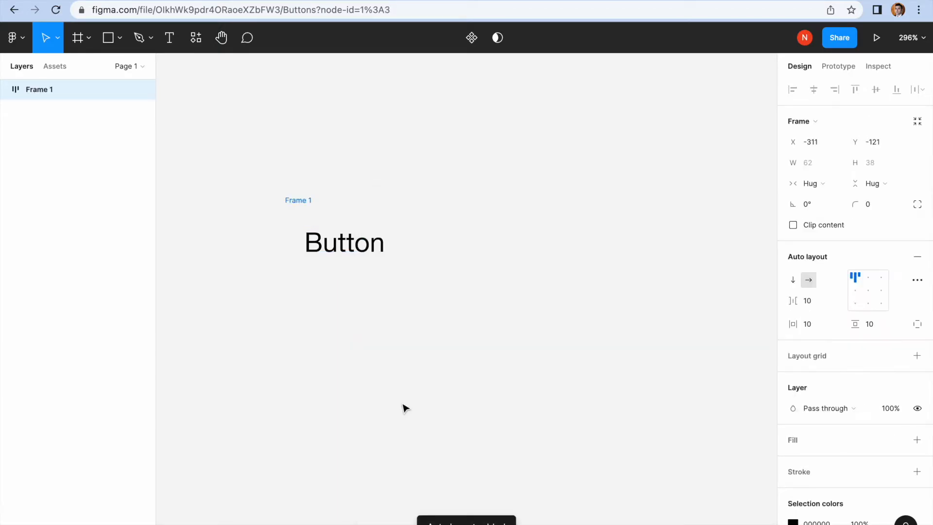
# Step: Rename the auto layout frame as Button
pyautogui.doubleClick(305, 202)
pyautogui.write('Button')
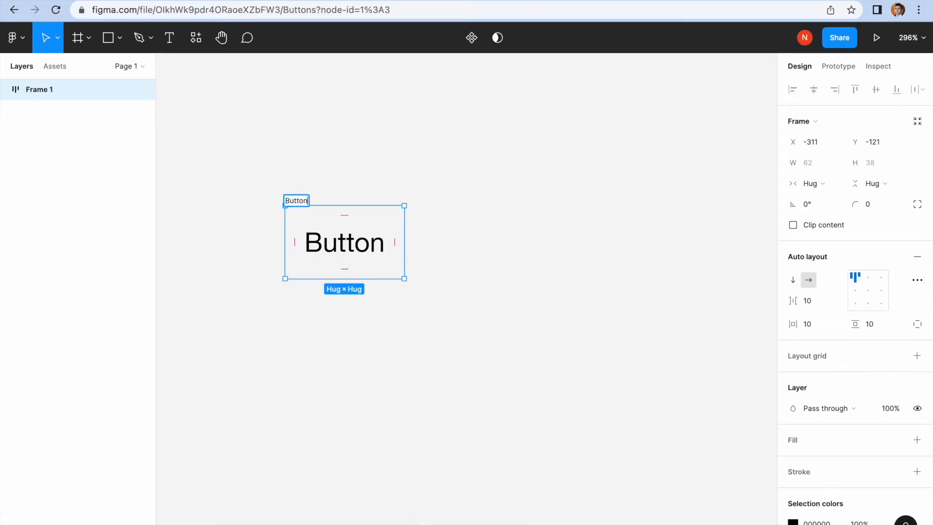
pyautogui.press('Return')
pyautogui.press('Return')
# Step: Add a solid white FFFFFF fill to the Button frame
pyautogui.click(319, 214)
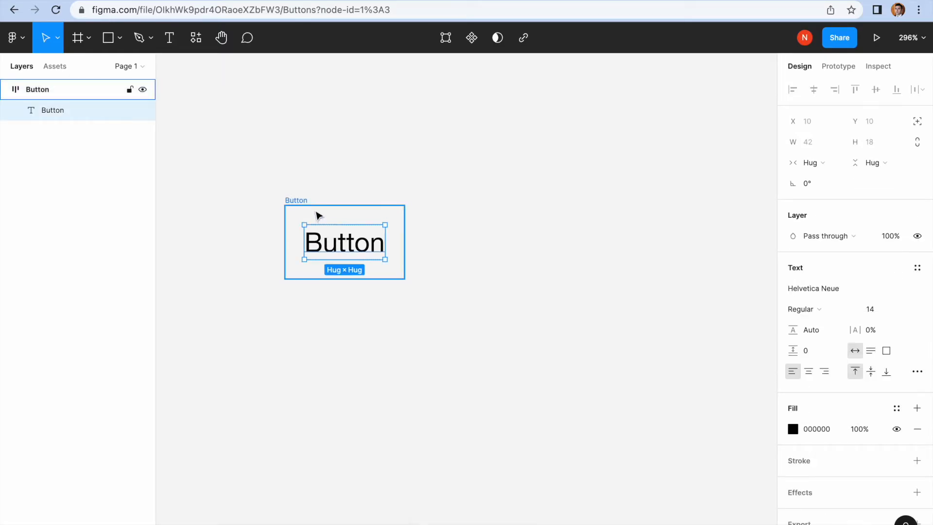
pyautogui.scroll(-3, 867, 304)
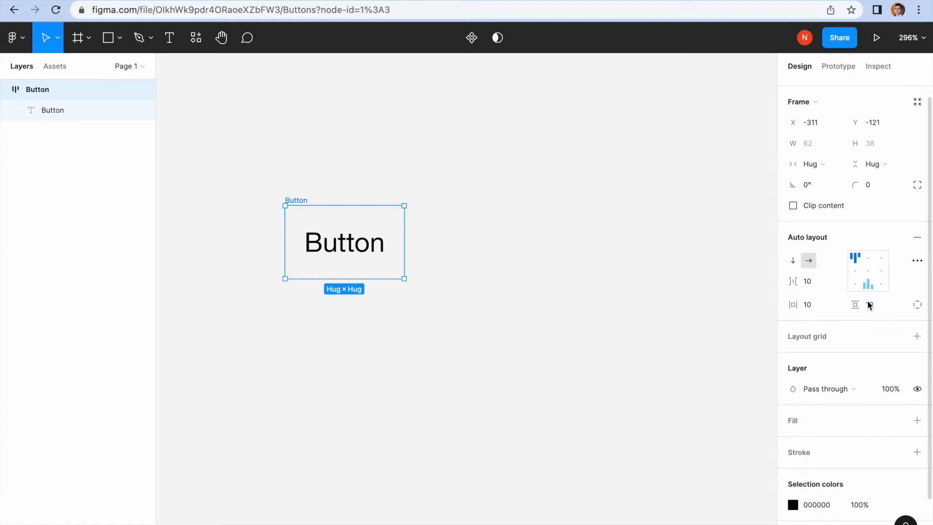
pyautogui.click(917, 357)
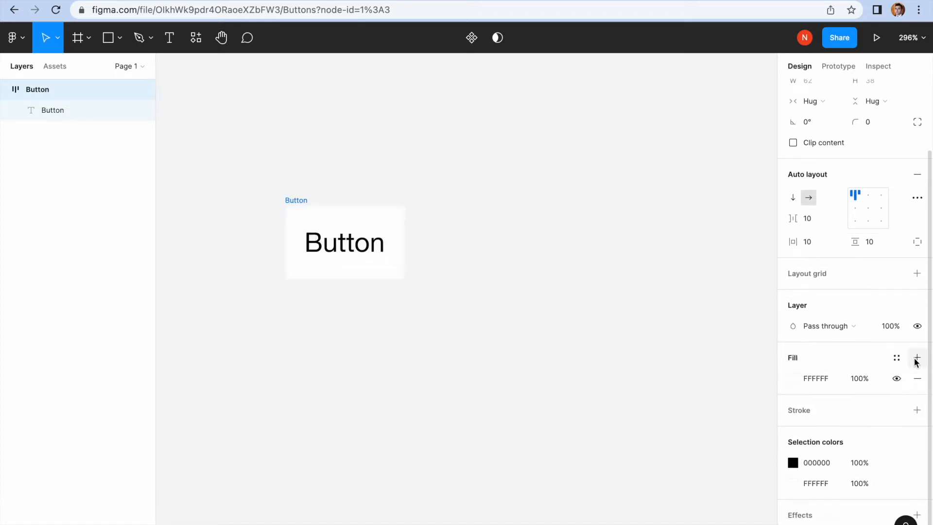
pyautogui.click(793, 378)
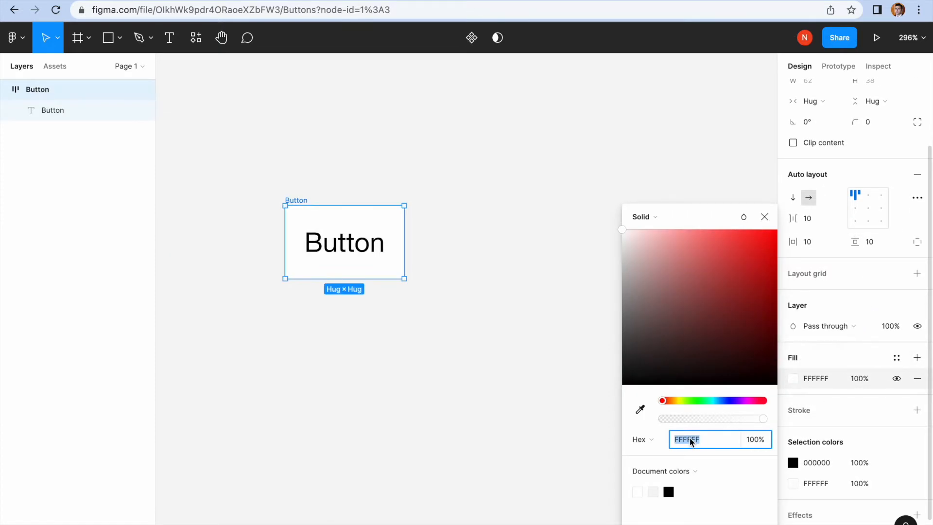
pyautogui.click(600, 437)
# Step: Set the Button frame's corner radius to 20
pyautogui.click(321, 240)
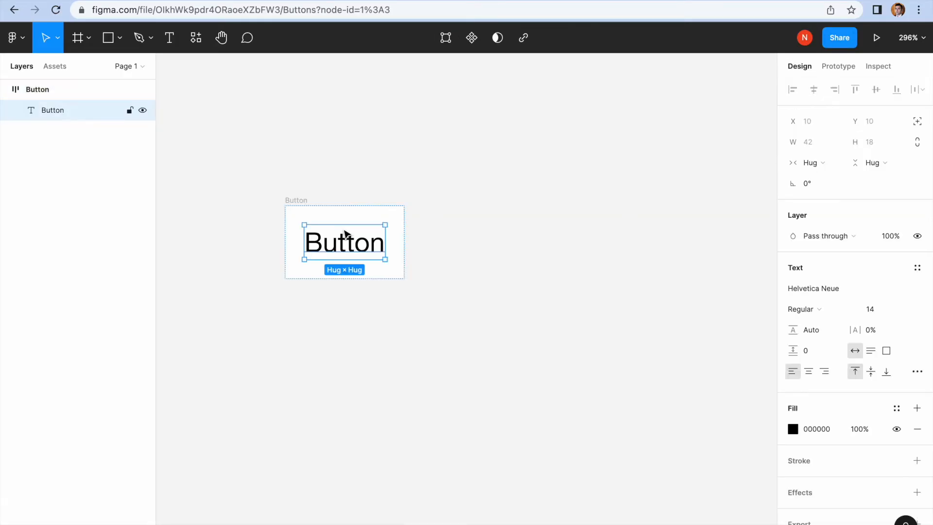
pyautogui.click(323, 210)
pyautogui.click(876, 206)
pyautogui.write('50')
pyautogui.press('Return')
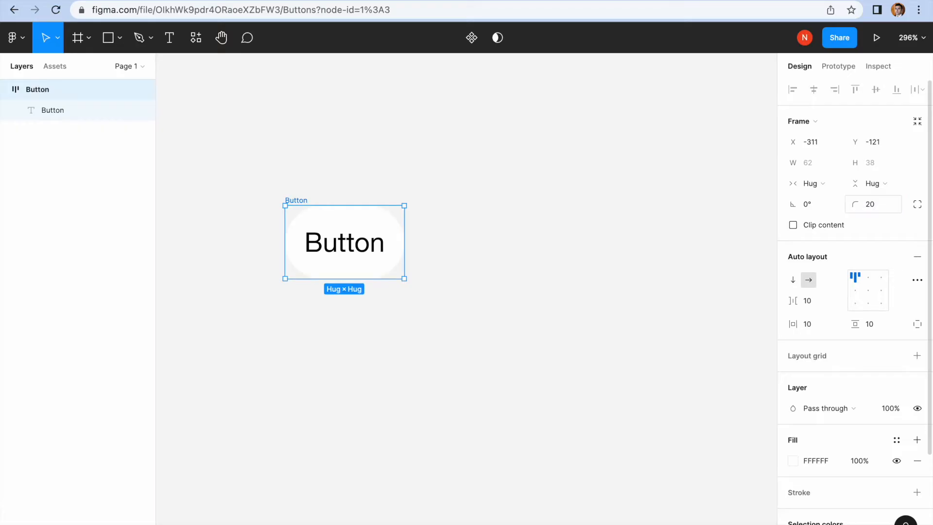
pyautogui.click(487, 269)
# Step: Change the button's label text to Create
pyautogui.click(340, 258)
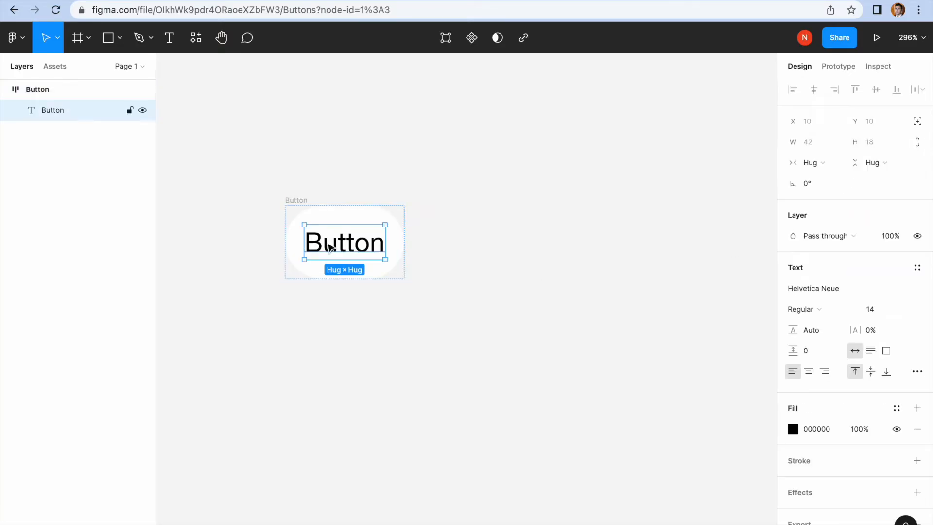
pyautogui.doubleClick(327, 242)
pyautogui.write('Create')
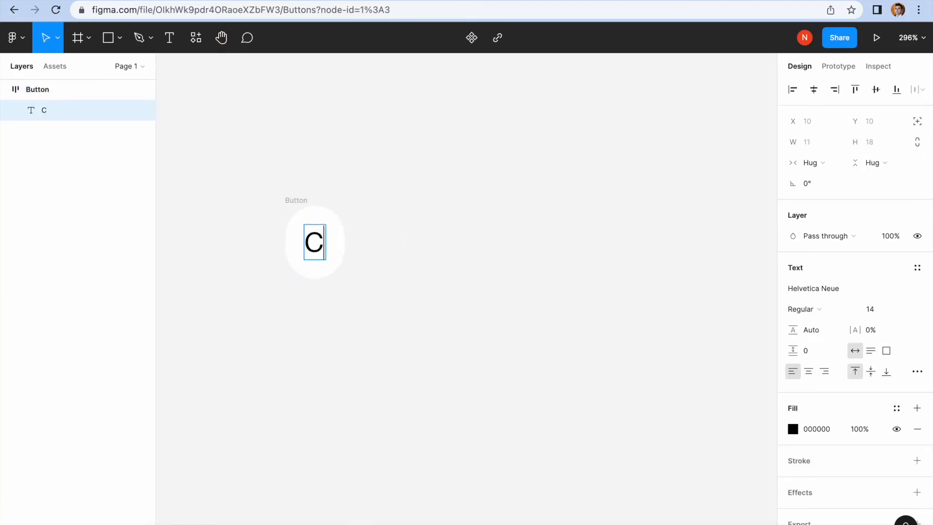
pyautogui.click(321, 222)
pyautogui.click(621, 273)
# Step: Align the Button frame's auto layout content to the center
pyautogui.click(380, 221)
pyautogui.scroll(-1, 910, 375)
pyautogui.click(868, 269)
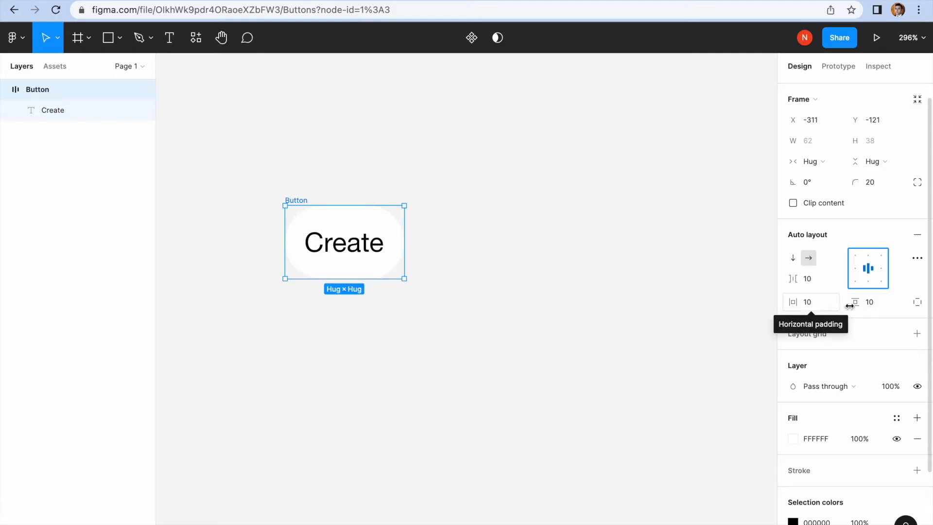
# Step: Set the Button frame's horizontal padding to 16 and its vertical padding to 8
pyautogui.click(880, 304)
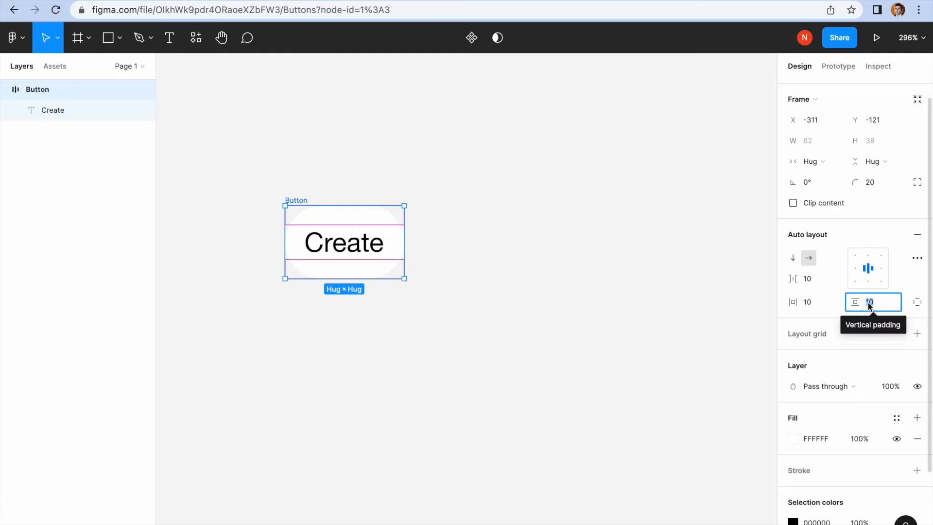
pyautogui.click(820, 298)
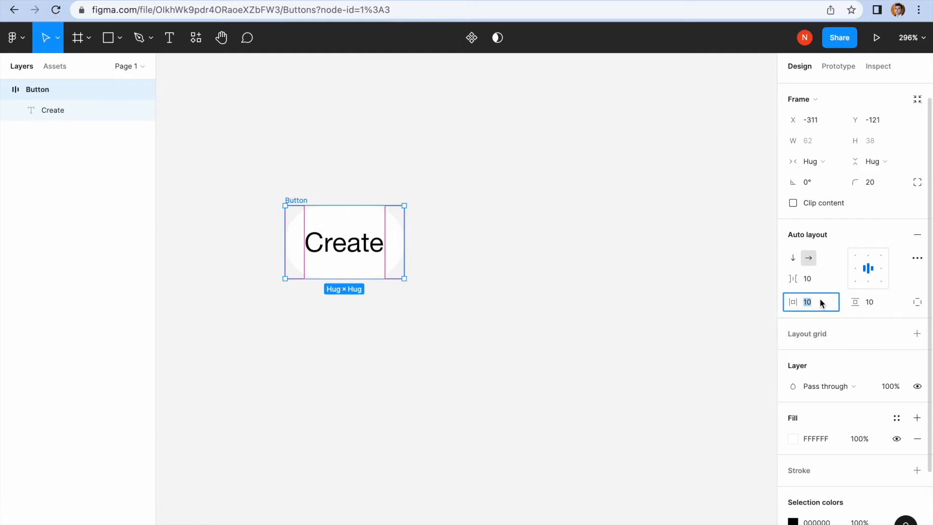
pyautogui.write('16')
pyautogui.click(873, 302)
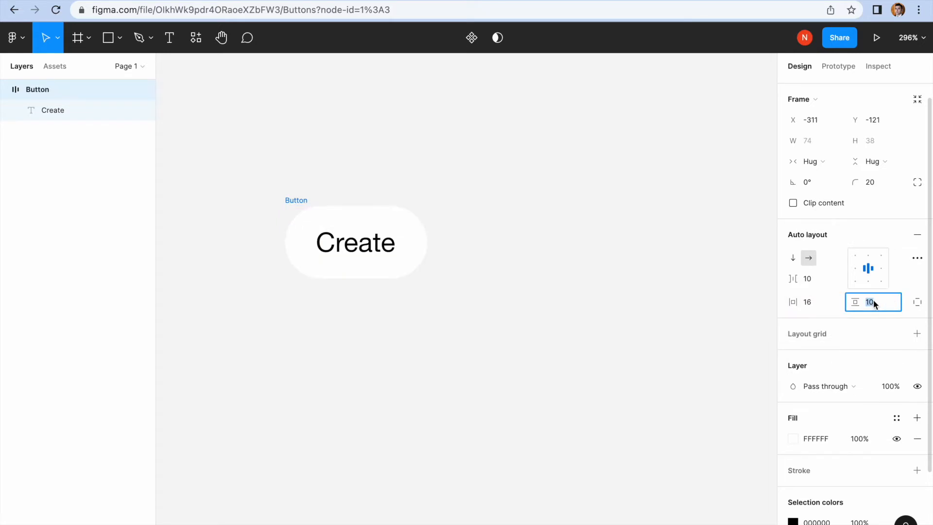
pyautogui.write('8')
pyautogui.press('Return')
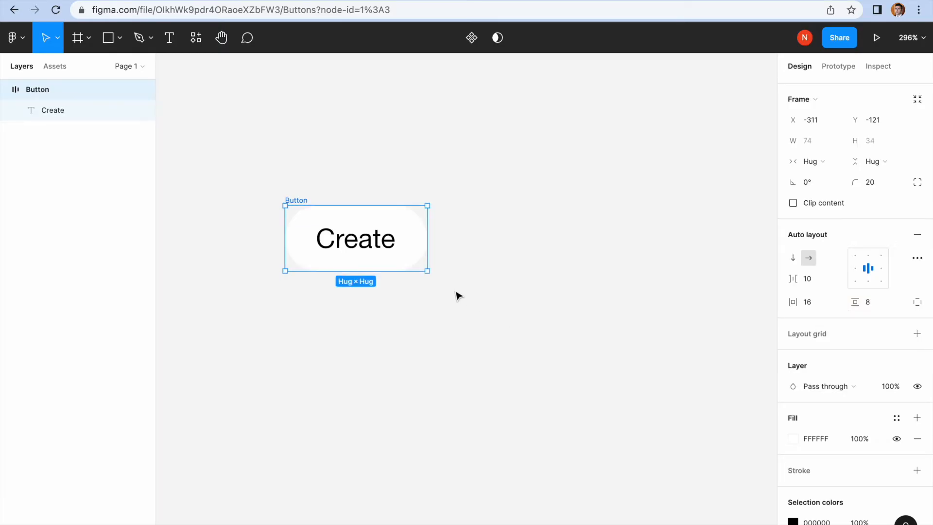
# Step: Change the Button frame's fill color to blue 438EF8
pyautogui.scroll(-2, 807, 469)
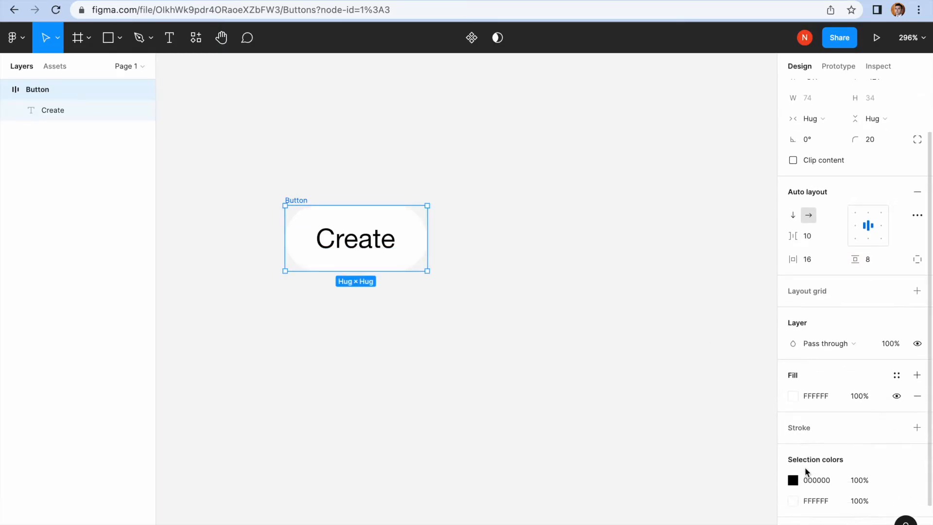
pyautogui.click(792, 387)
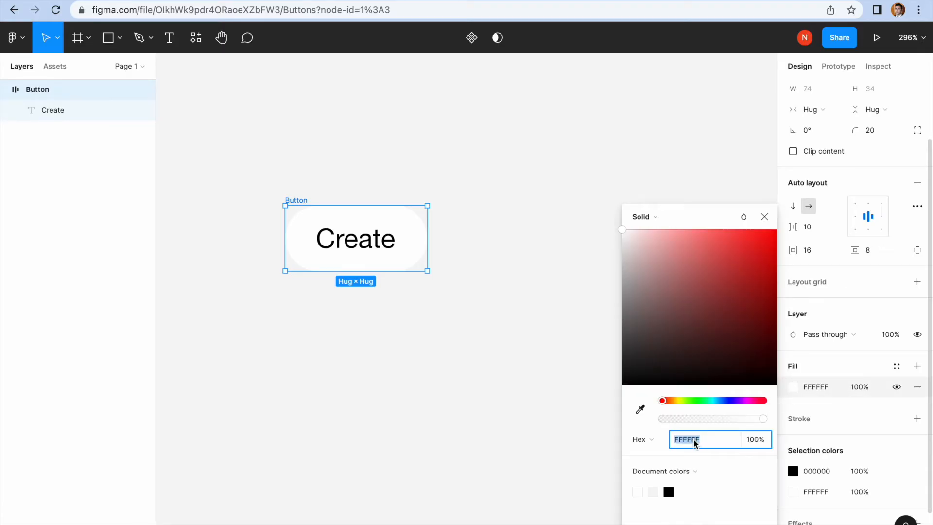
pyautogui.write('438EF8')
pyautogui.press('Return')
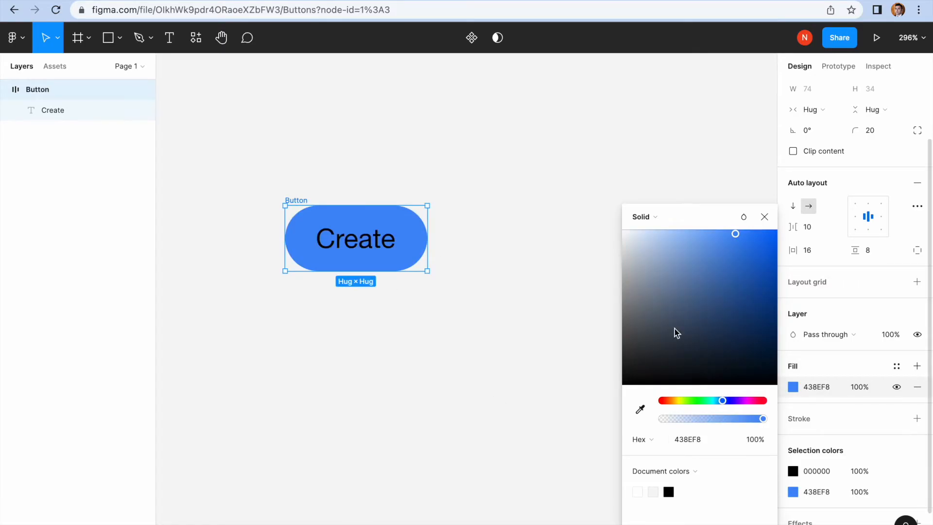
# Step: Recolor the black Create label to white FFFFFF through the frame's selection colors
pyautogui.click(793, 472)
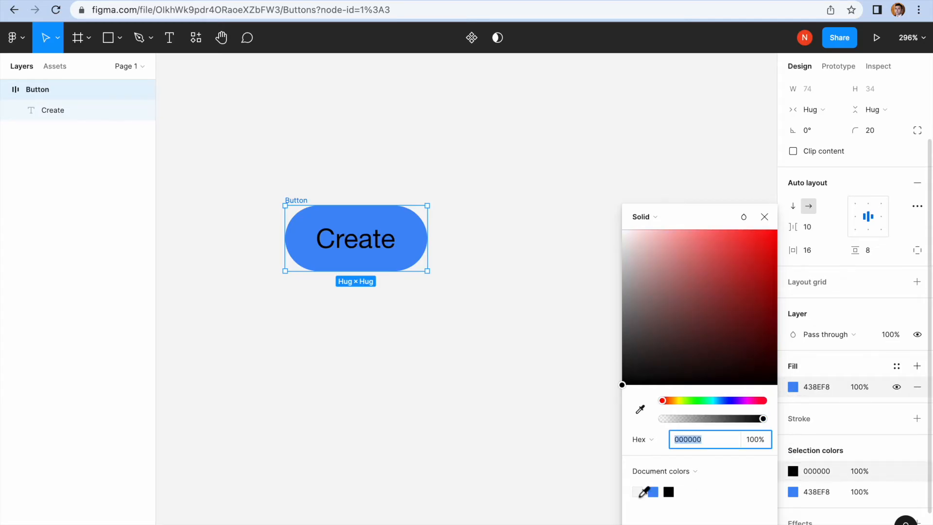
pyautogui.click(627, 254)
pyautogui.moveTo(617, 236); pyautogui.dragTo(596, 229)
pyautogui.click(485, 240)
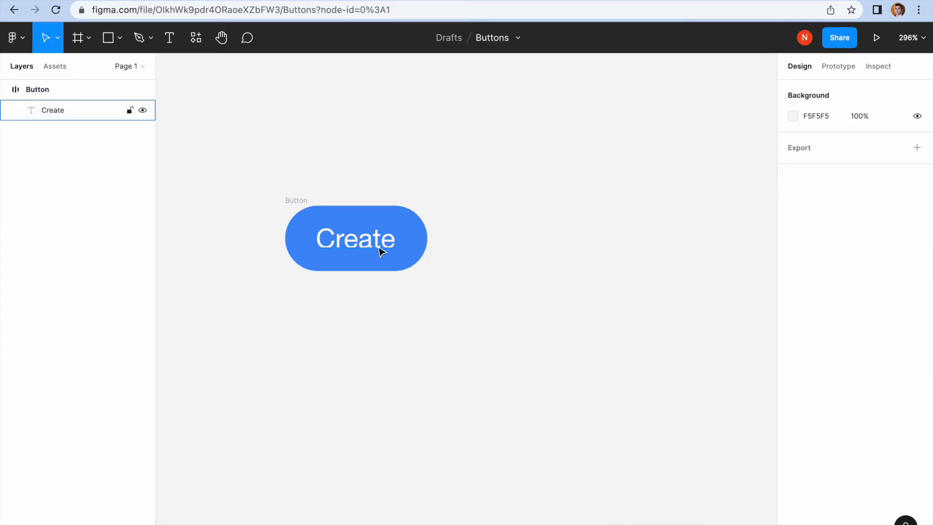
# Step: Add a drop shadow to the Button frame with a Y offset of 8 and a blur of 24
pyautogui.click(306, 202)
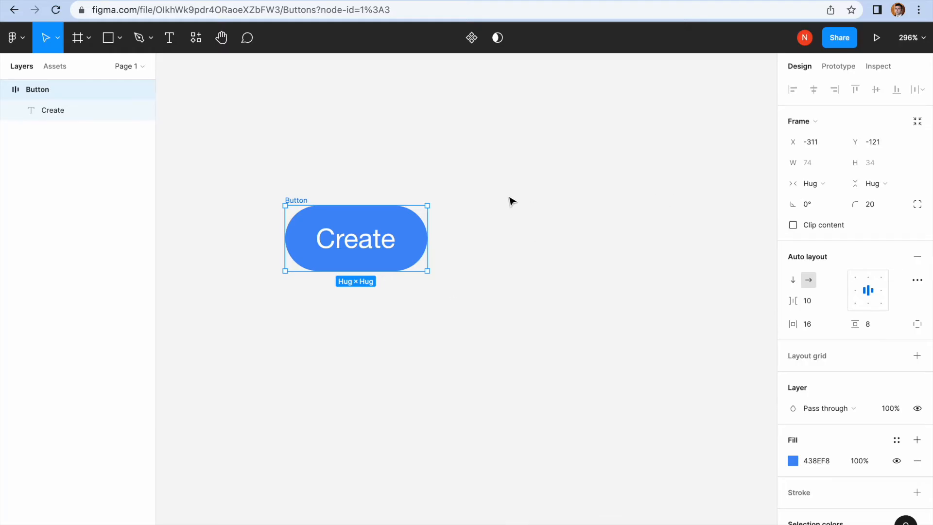
pyautogui.scroll(-1, 847, 402)
pyautogui.scroll(-5, 848, 402)
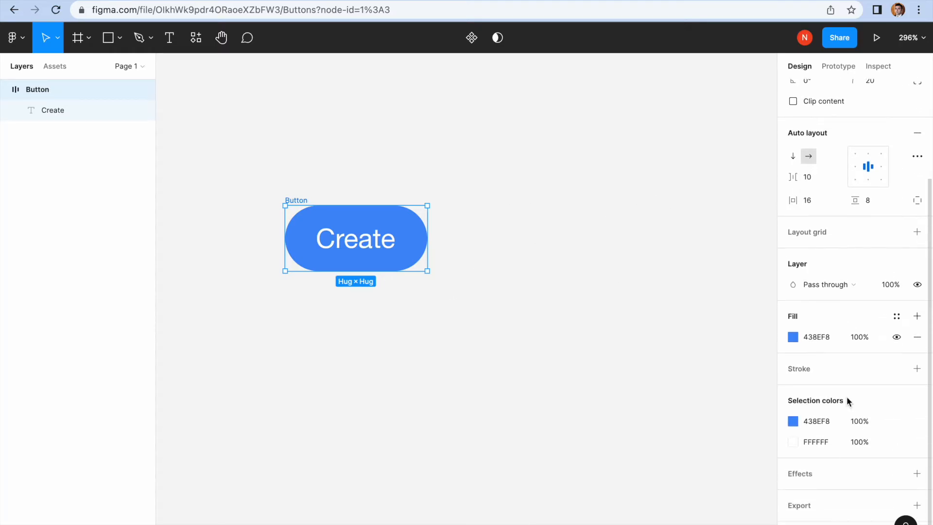
pyautogui.click(917, 474)
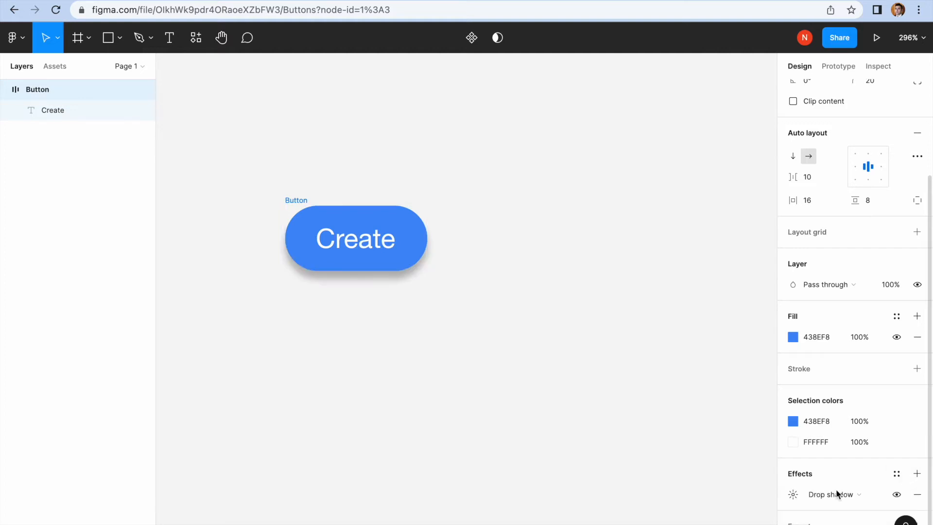
pyautogui.click(792, 495)
pyautogui.click(735, 456)
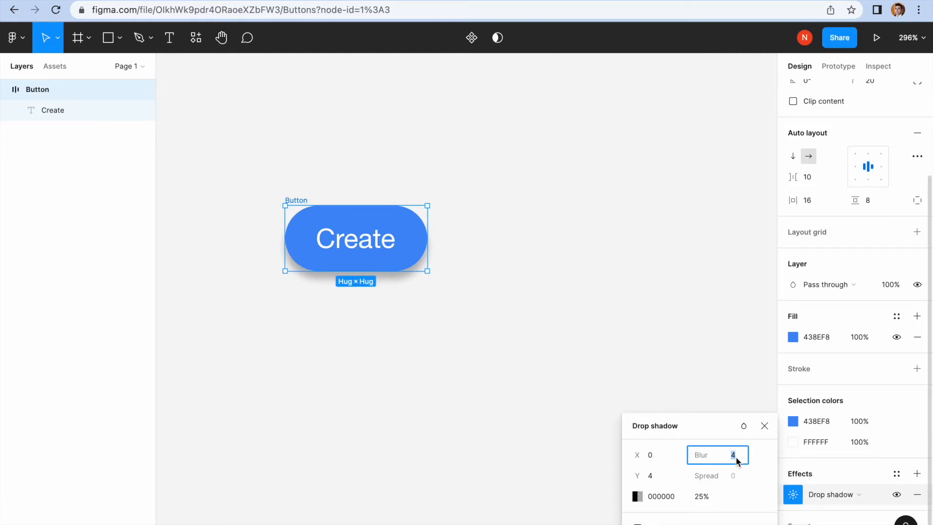
pyautogui.click(669, 479)
pyautogui.write('8')
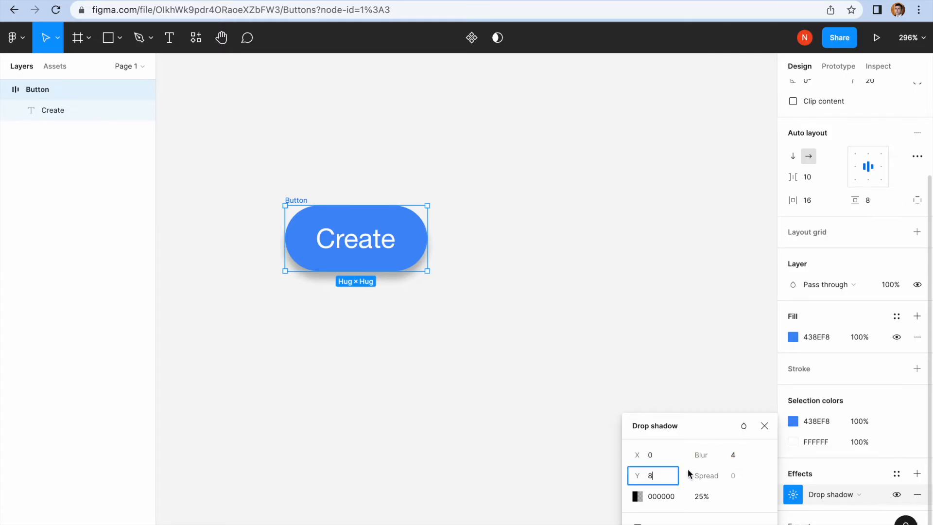
pyautogui.click(740, 458)
pyautogui.write('24')
# Step: Set the drop shadow's color to light blue AAC9E9
pyautogui.click(637, 495)
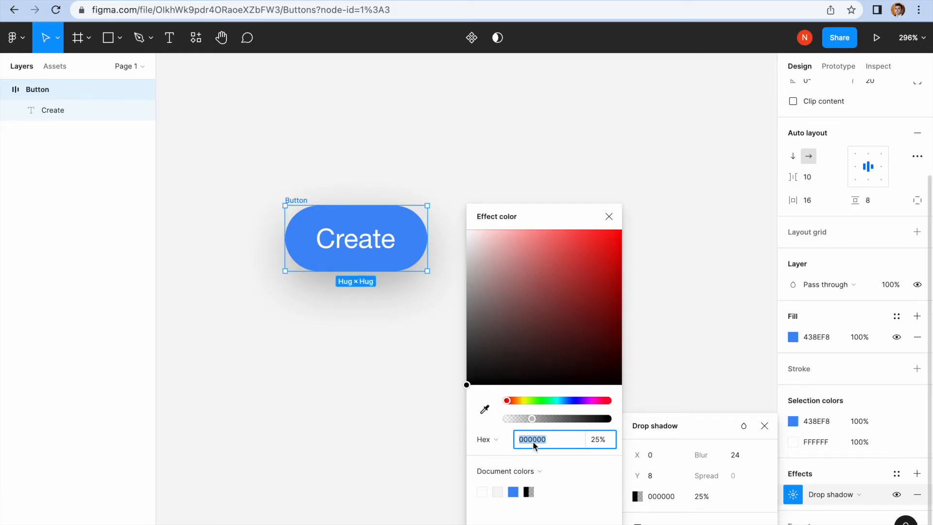
pyautogui.write('AAC9E9')
pyautogui.click(214, 358)
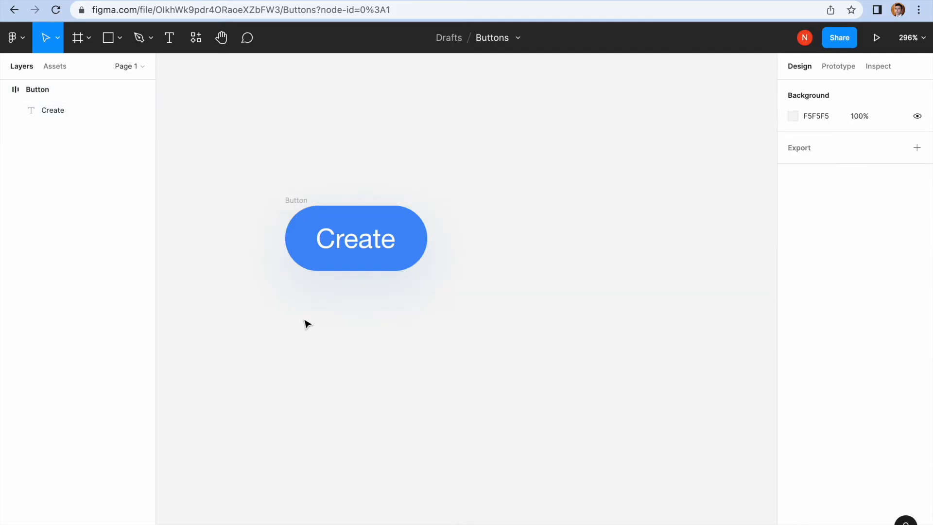
# Step: Set the opacity of the Button frame's drop shadow color to 100%
pyautogui.click(290, 221)
pyautogui.scroll(-3, 847, 499)
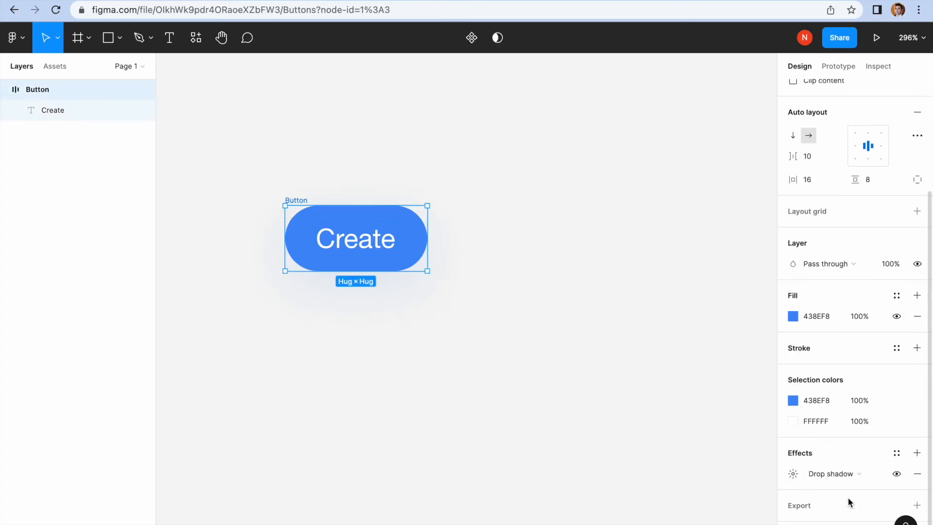
pyautogui.click(793, 474)
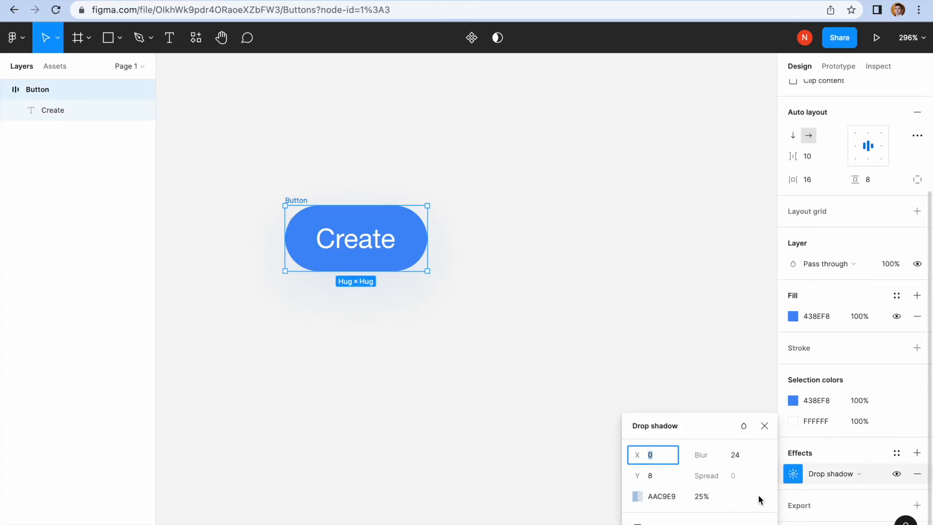
pyautogui.click(705, 498)
pyautogui.write('100')
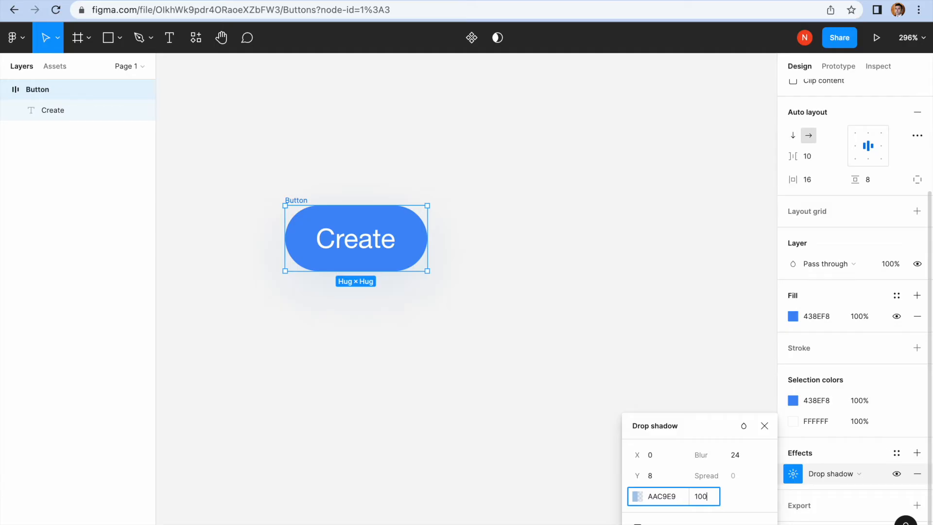
pyautogui.press('Return')
pyautogui.click(527, 427)
# Step: Turn the Button frame into a component
pyautogui.click(307, 219)
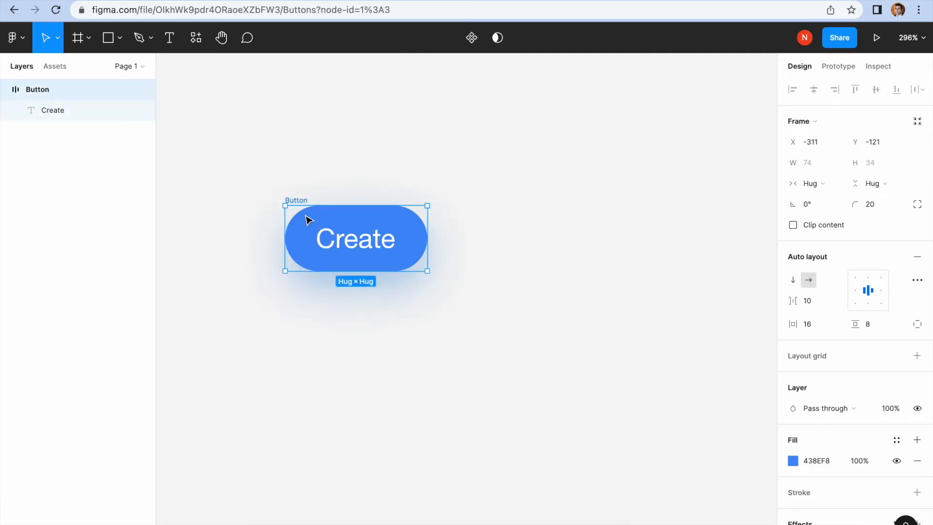
pyautogui.click(469, 43)
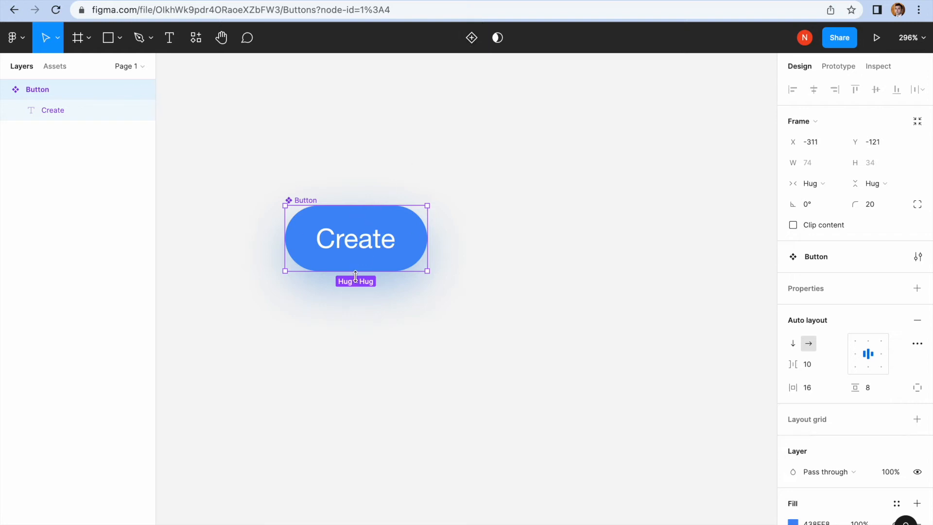
pyautogui.scroll(-5, 849, 317)
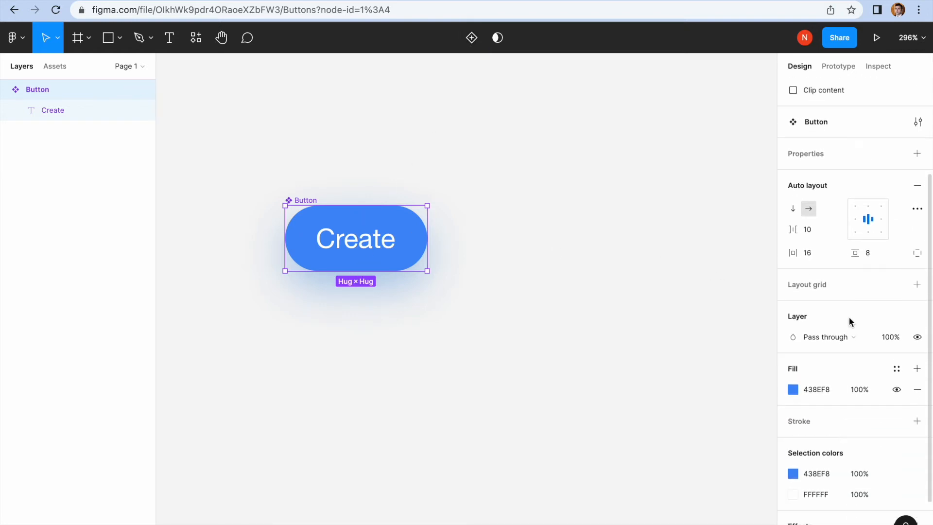
pyautogui.scroll(5, 849, 317)
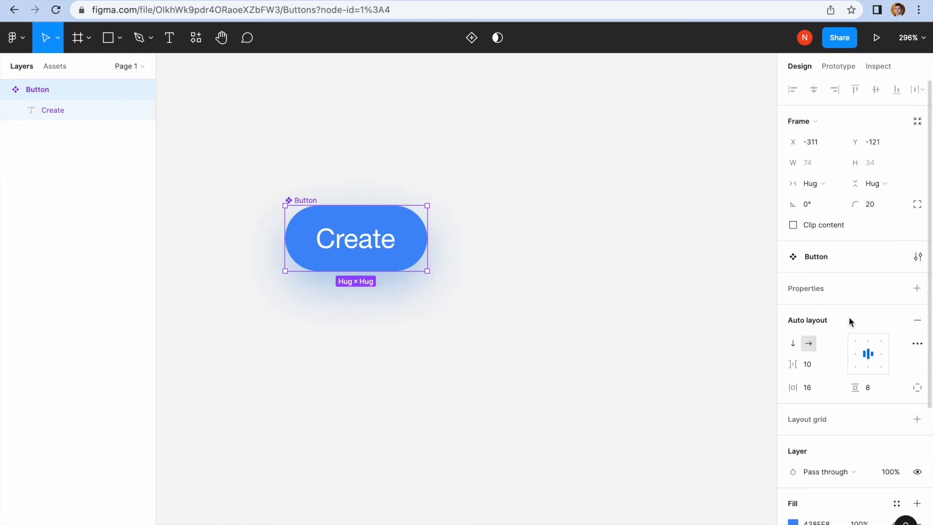
# Step: Add a variant property to the Button component and name the second variant Hover
pyautogui.click(918, 290)
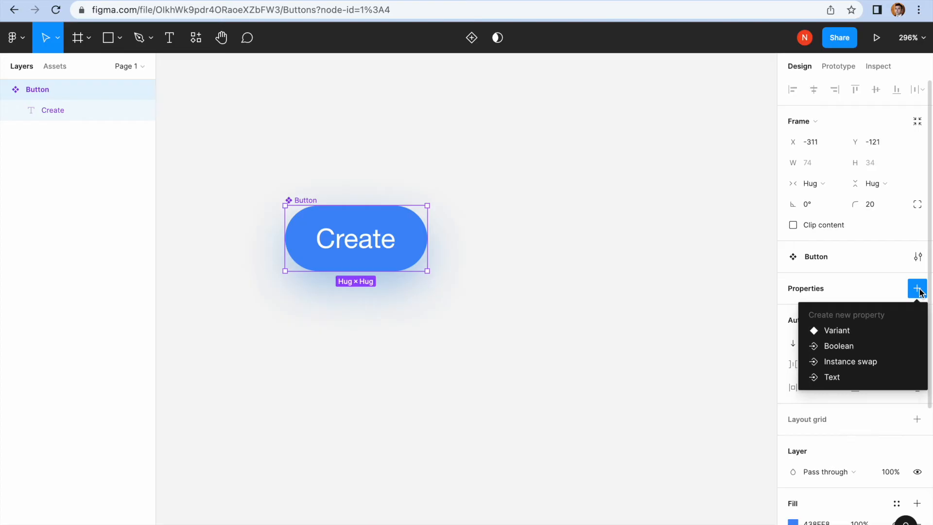
pyautogui.click(872, 331)
pyautogui.click(358, 335)
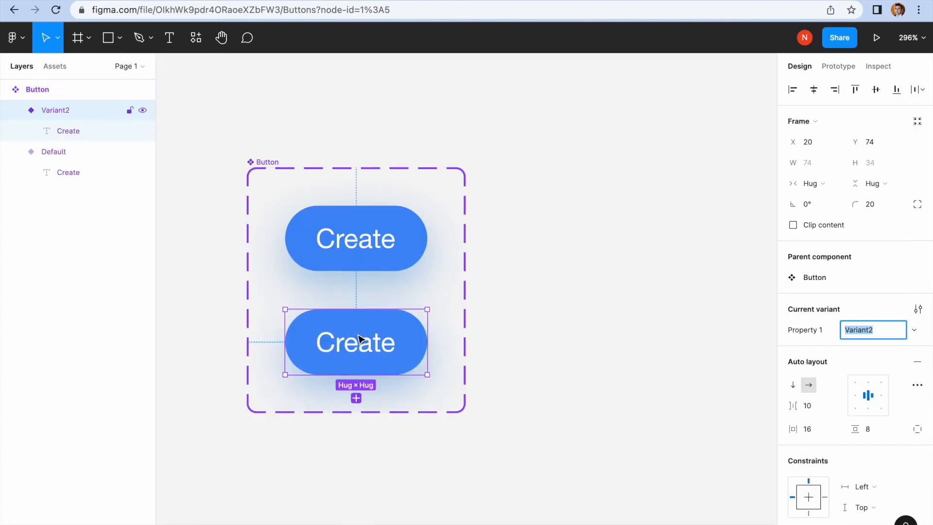
pyautogui.write('Hover')
pyautogui.press('Return')
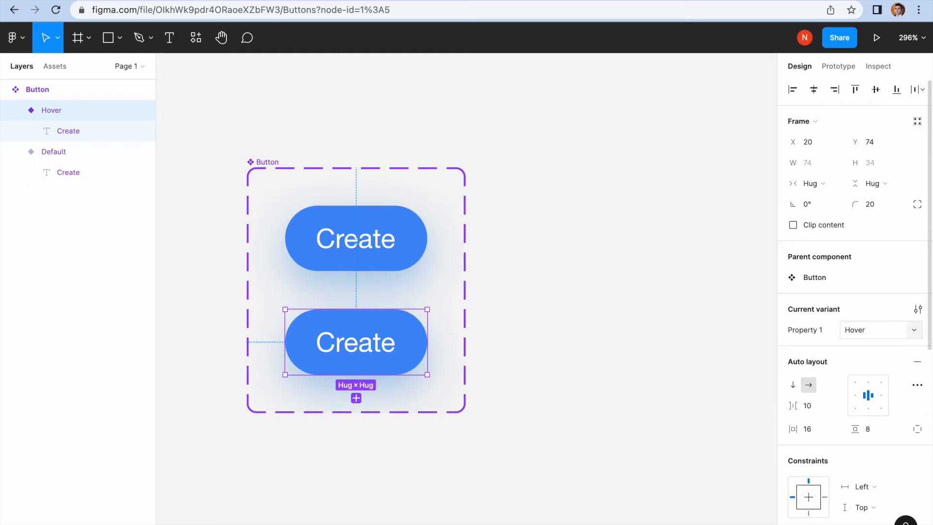
# Step: Add a third variant below the Hover button and name it Disabled
pyautogui.click(356, 398)
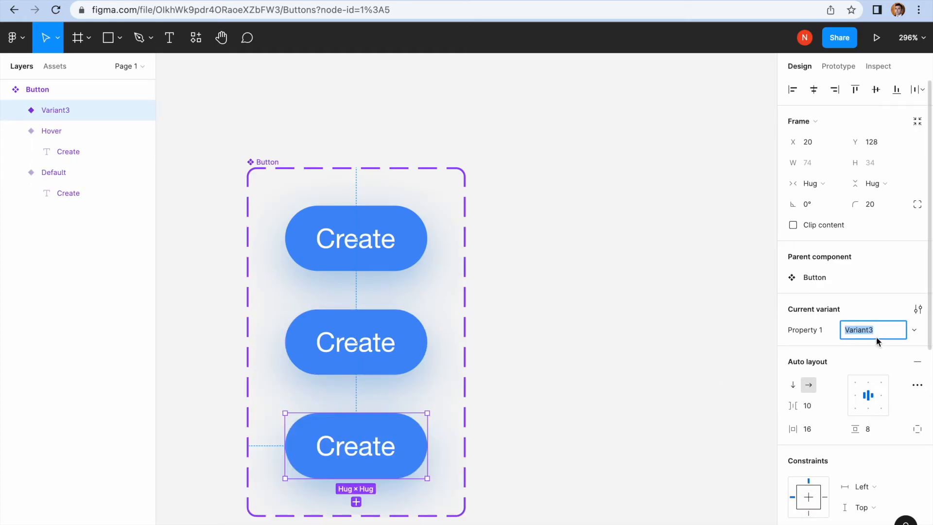
pyautogui.write('Disabled')
pyautogui.press('Return')
# Step: Remove the Hover variant's drop shadow and set its fill to the lighter blue 5EA6F8
pyautogui.click(414, 339)
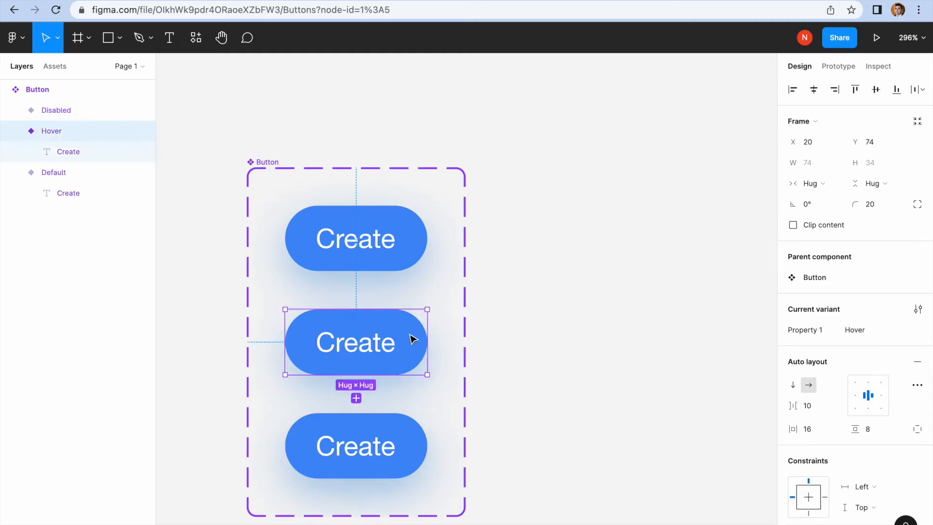
pyautogui.scroll(-5, 854, 442)
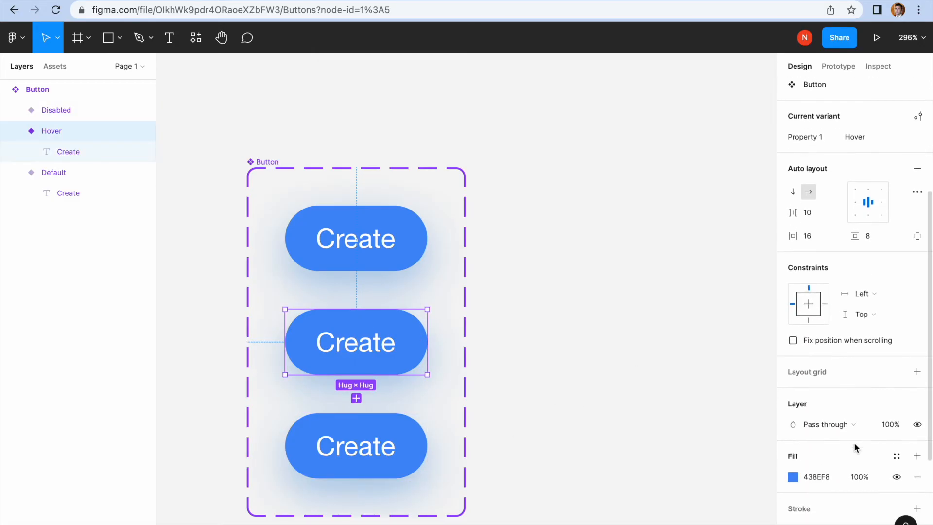
pyautogui.scroll(-2, 815, 434)
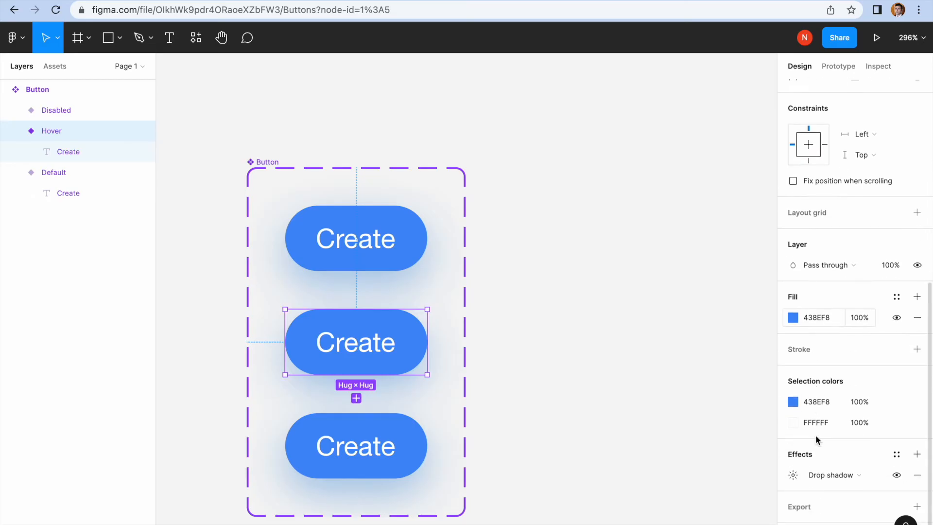
pyautogui.click(917, 474)
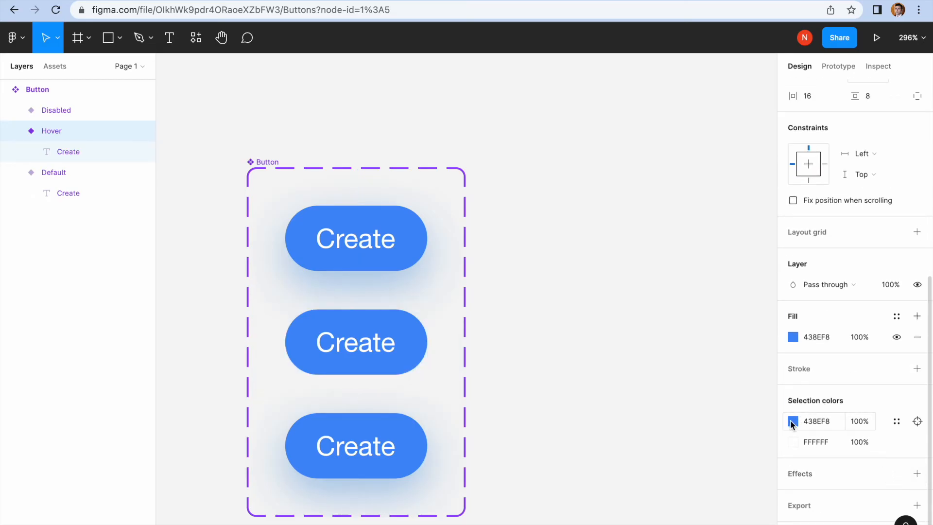
pyautogui.click(793, 339)
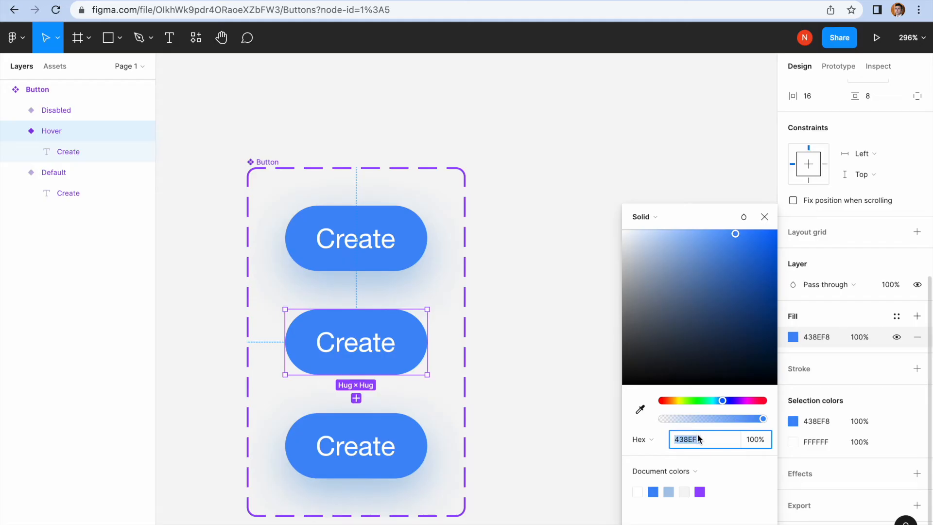
pyautogui.write('5EA6')
pyautogui.press('Return')
# Step: Set the Disabled variant's fill to grey D3D2CC and remove its drop shadow
pyautogui.click(423, 446)
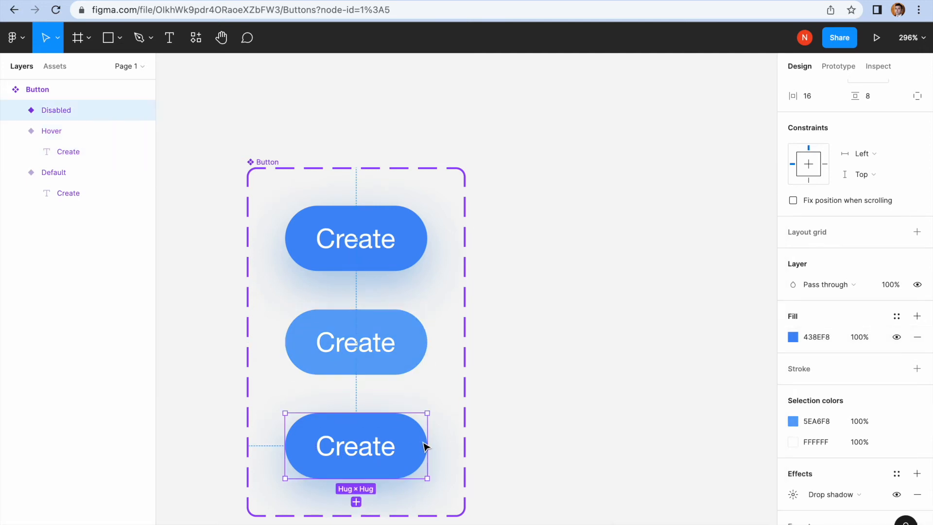
pyautogui.click(792, 336)
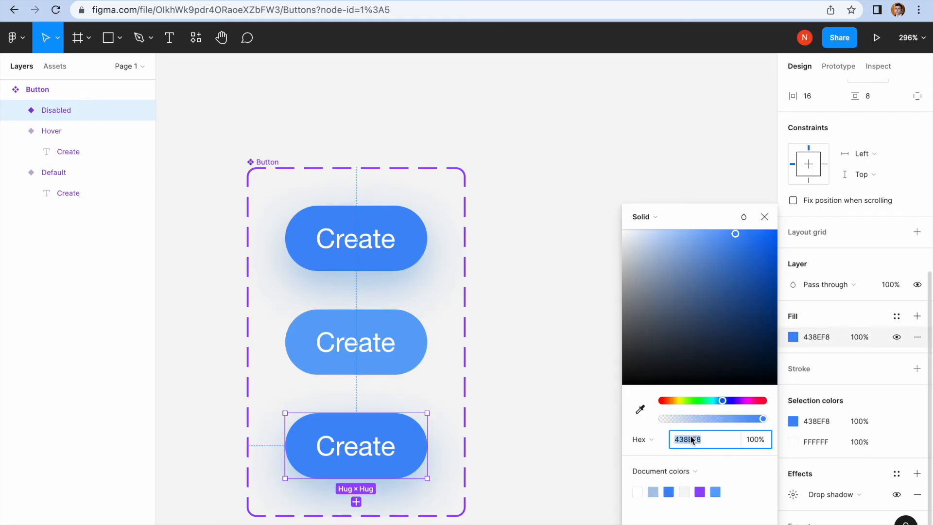
pyautogui.write('D3D2CB')
pyautogui.press('Return')
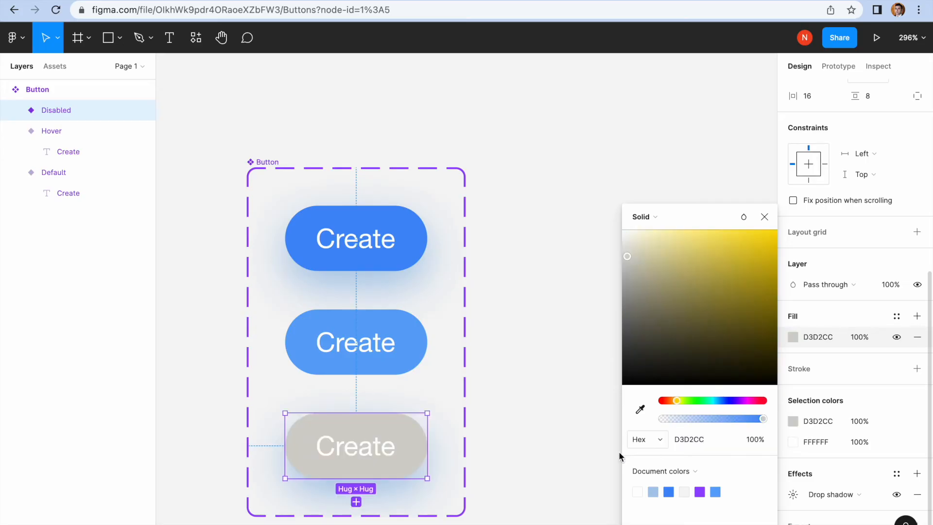
pyautogui.click(540, 420)
pyautogui.click(452, 450)
pyautogui.scroll(-6, 887, 413)
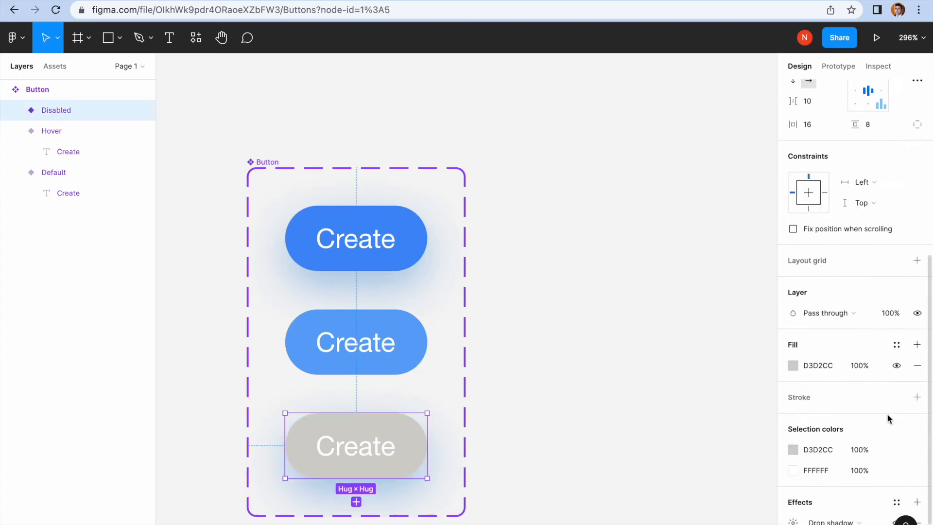
pyautogui.click(917, 476)
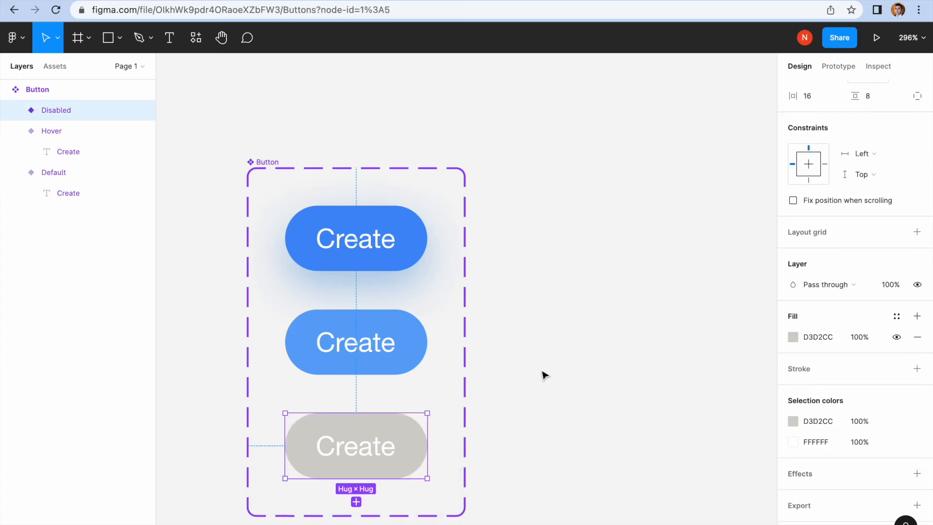
# Step: Add a prototype interaction to the Default variant and set its trigger to While hovering
pyautogui.click(414, 249)
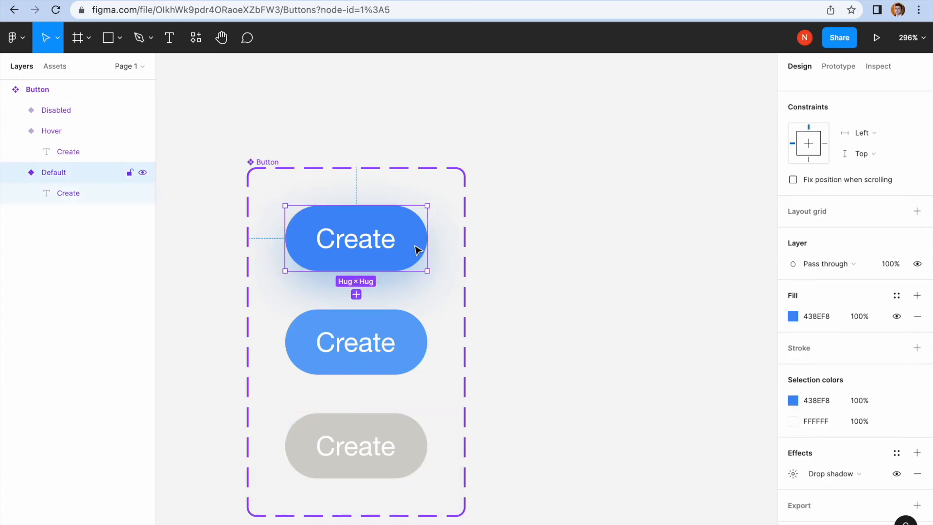
pyautogui.click(510, 265)
pyautogui.click(387, 215)
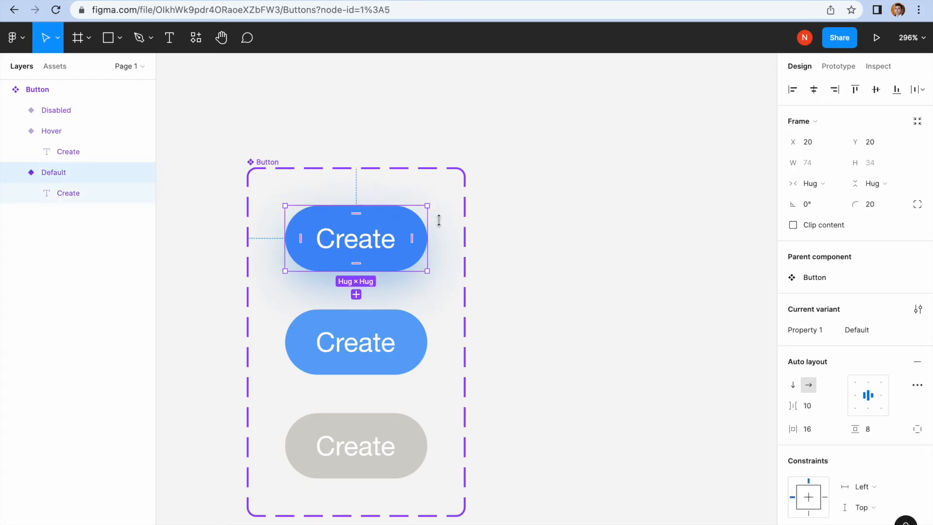
pyautogui.click(838, 66)
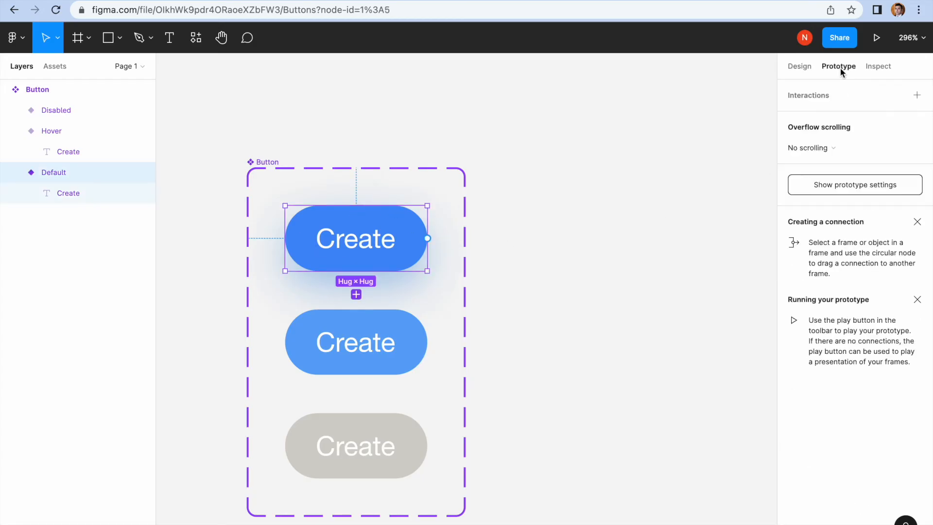
pyautogui.click(916, 96)
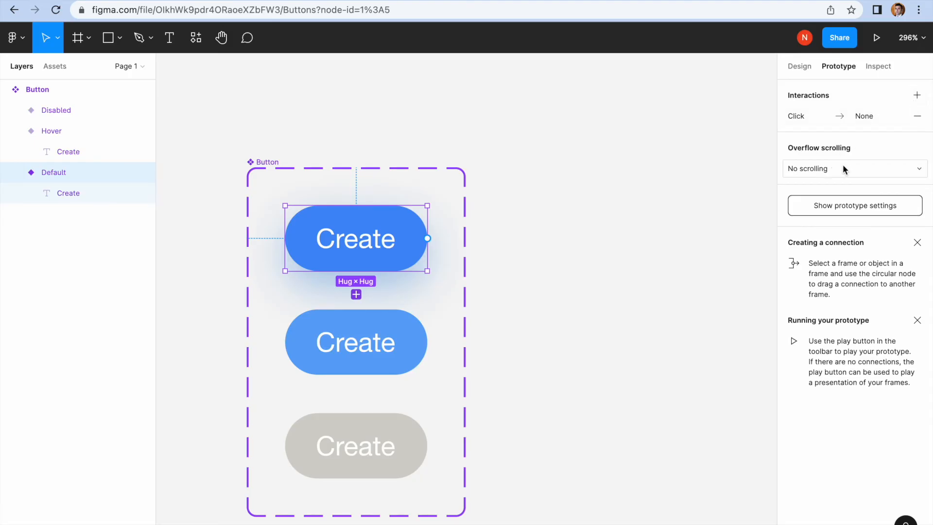
pyautogui.click(874, 115)
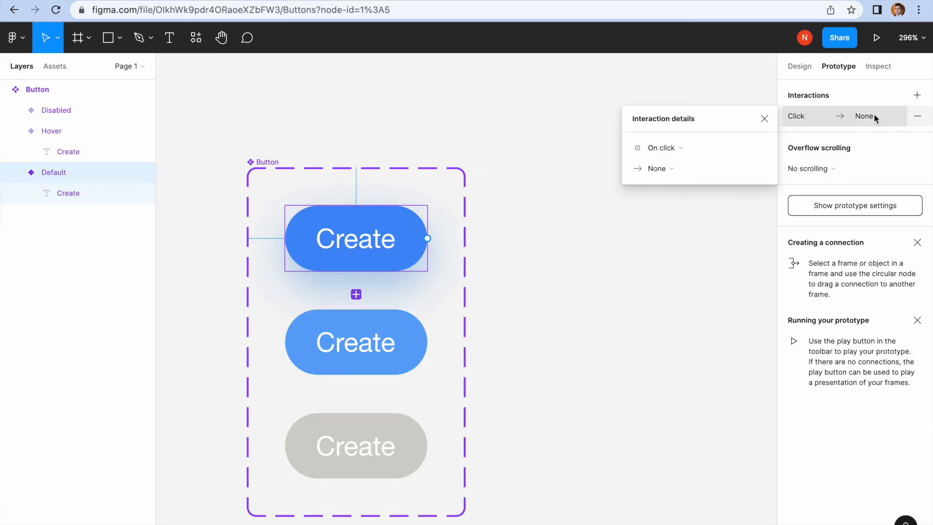
pyautogui.click(763, 150)
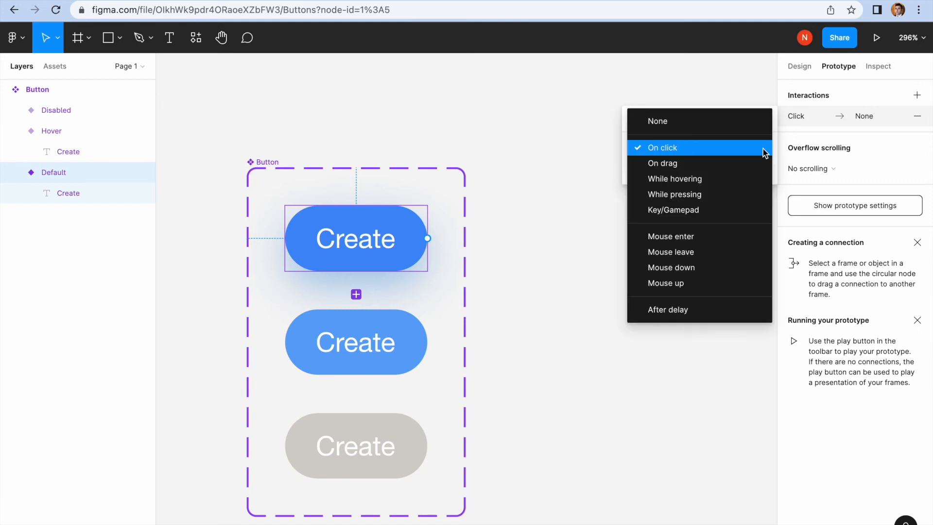
pyautogui.click(726, 179)
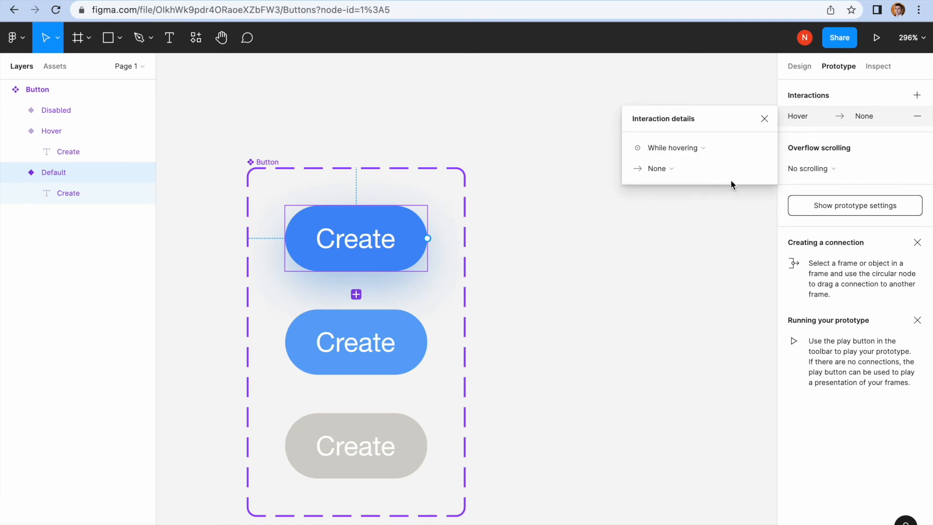
# Step: Connect the Default variant to the Hover variant so the interaction changes Property 1 to Hover
pyautogui.click(743, 171)
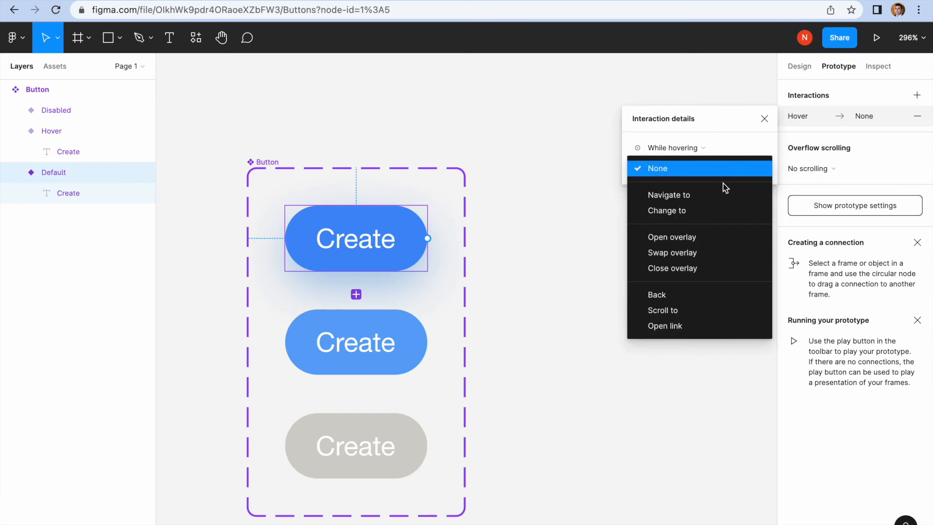
pyautogui.click(426, 243)
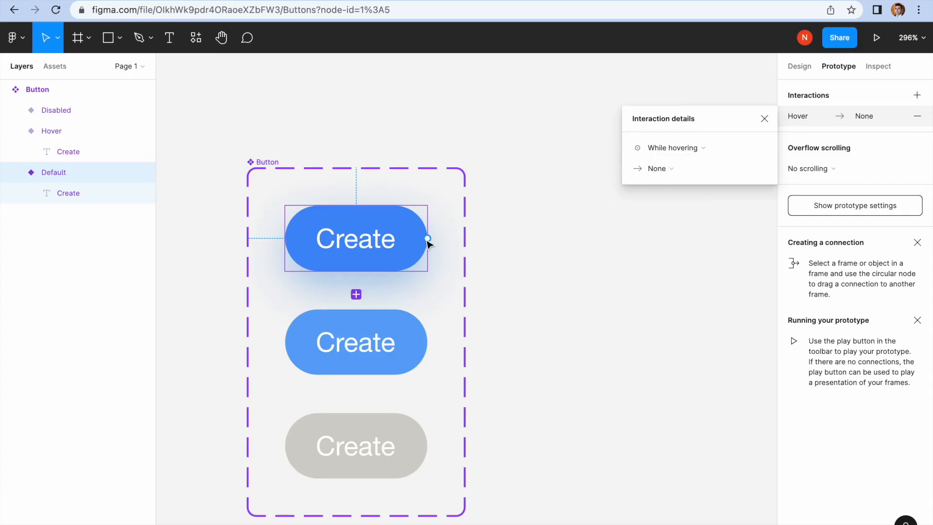
pyautogui.moveTo(427, 238); pyautogui.dragTo(410, 340)
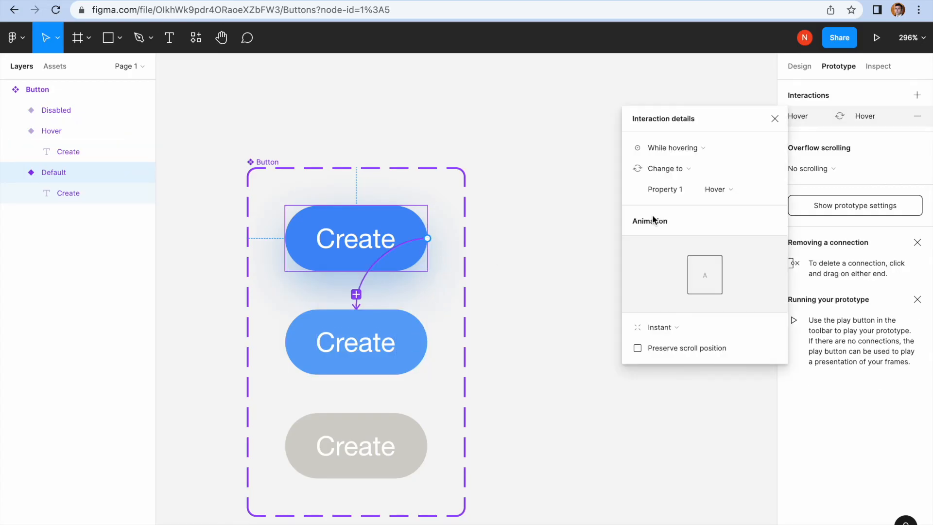
pyautogui.click(763, 192)
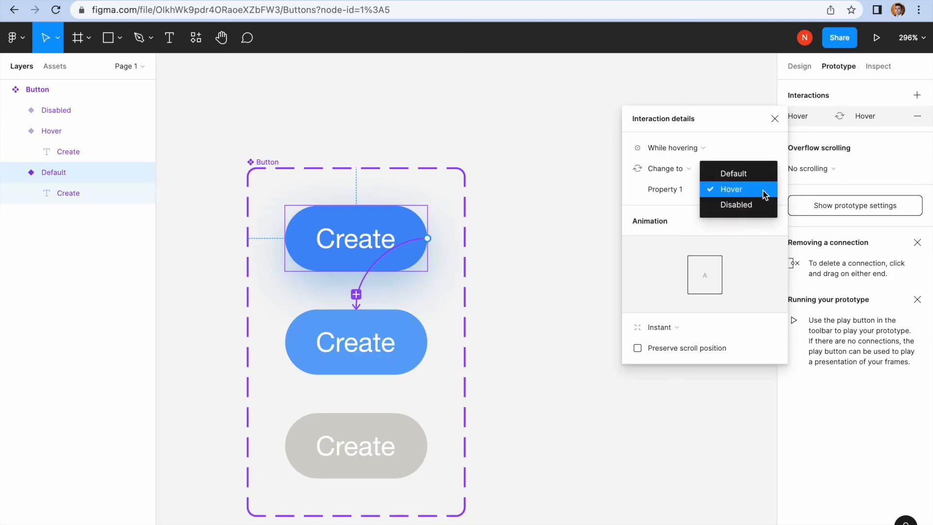
pyautogui.click(762, 190)
# Step: Set the hover interaction's animation to Smart animate with a duration of 250 ms
pyautogui.click(705, 327)
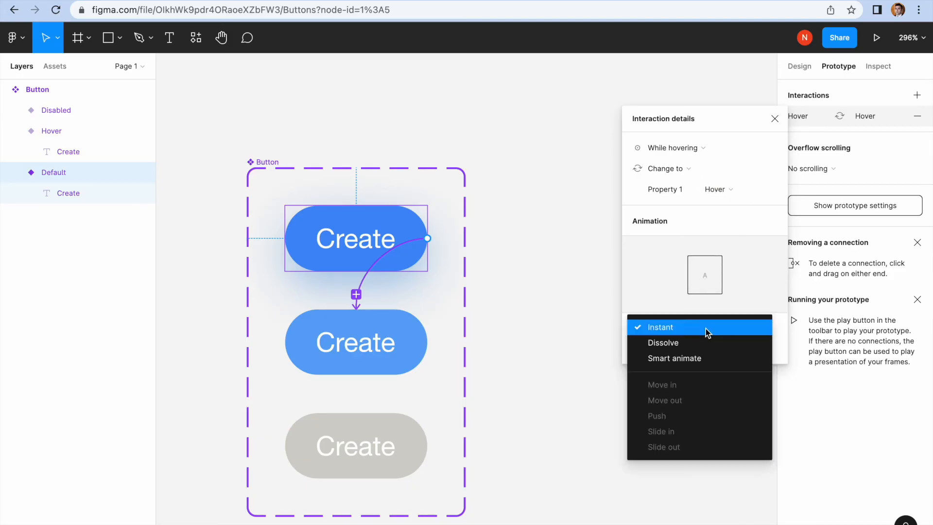
pyautogui.click(705, 359)
pyautogui.click(727, 352)
pyautogui.write('250')
pyautogui.press('Return')
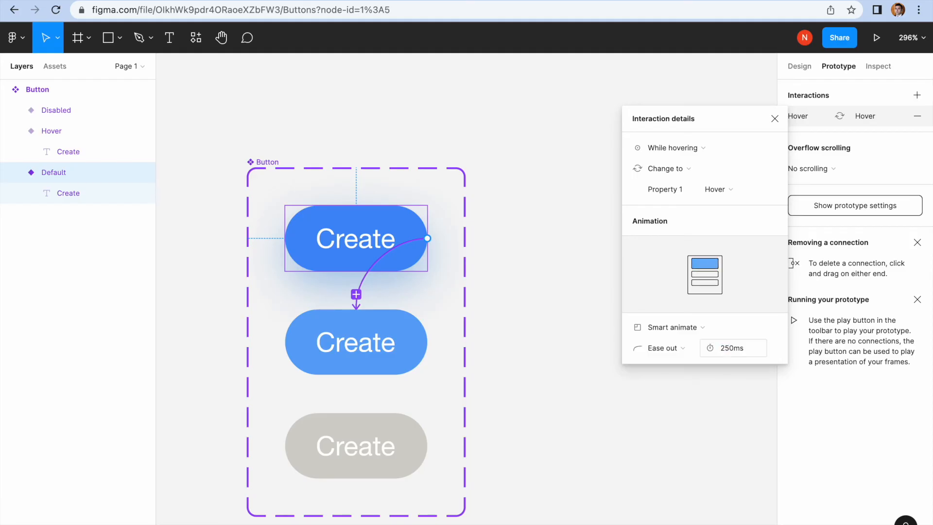
# Step: Draw a rectangle about 307 × 218 on the empty canvas beside the Button component set
pyautogui.click(648, 400)
pyautogui.keyDown('ctrl'); pyautogui.scroll(-5, 455, 324); pyautogui.keyUp('ctrl')
pyautogui.hscroll(5, 456, 324)
pyautogui.click(119, 39)
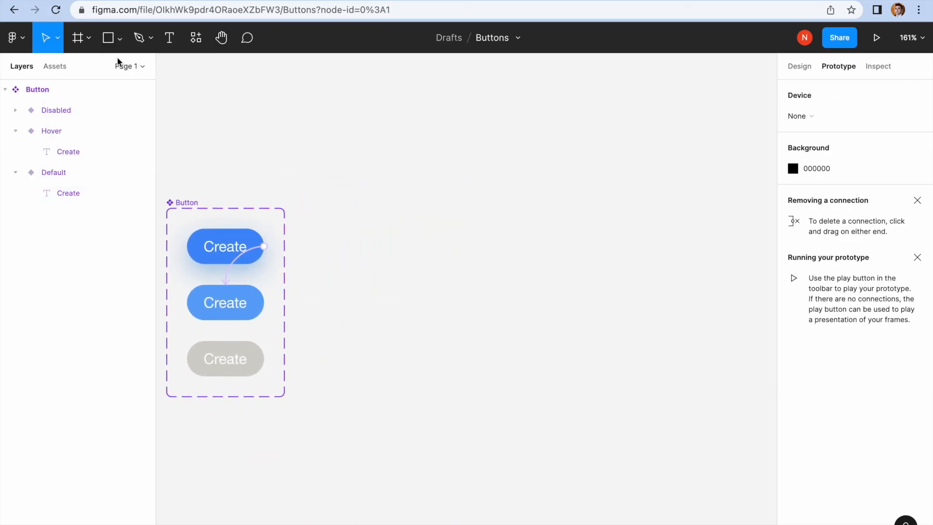
pyautogui.click(121, 68)
pyautogui.moveTo(351, 196); pyautogui.dragTo(669, 422)
# Step: Wrap the new rectangle in a frame and rename the frame Test
pyautogui.rightClick(487, 264)
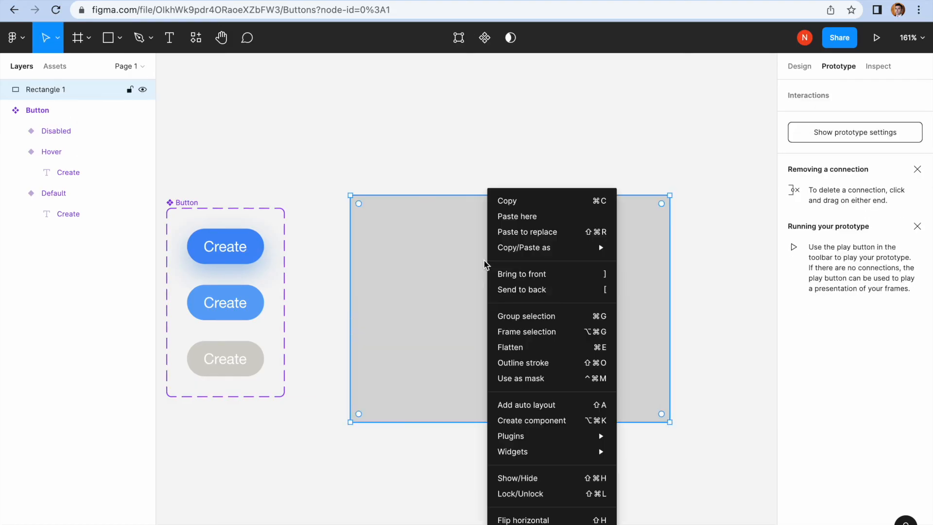
pyautogui.click(547, 331)
pyautogui.doubleClick(372, 189)
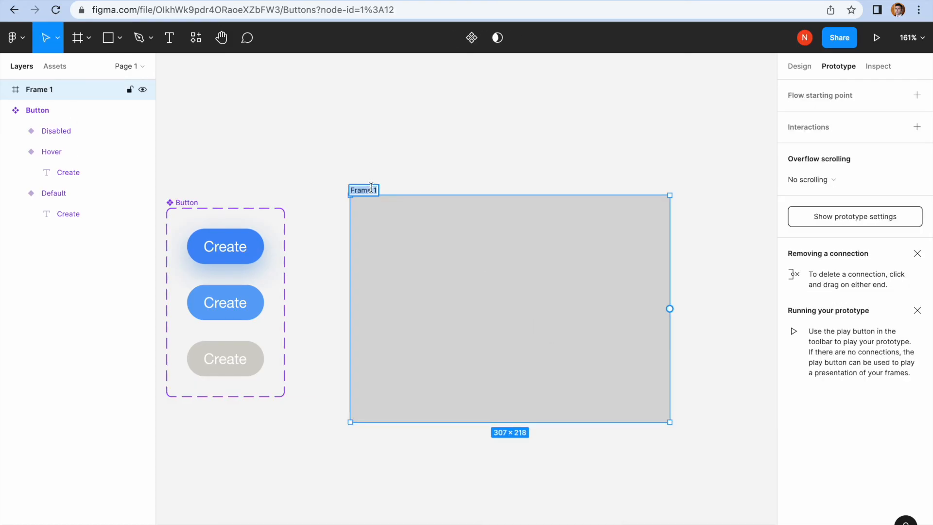
pyautogui.write('TEst')
pyautogui.press('Return')
# Step: Change the fill of the rectangle inside the Test frame to white FFFFFF
pyautogui.click(398, 236)
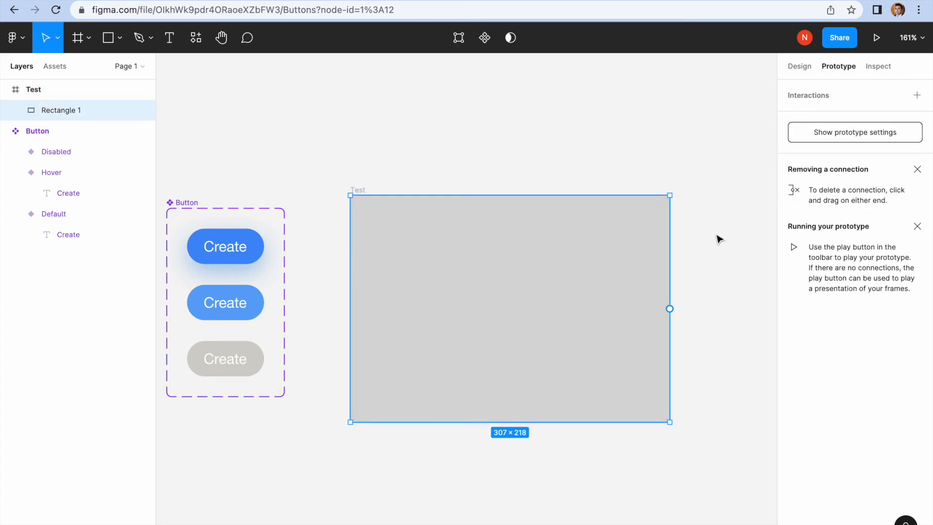
pyautogui.click(799, 67)
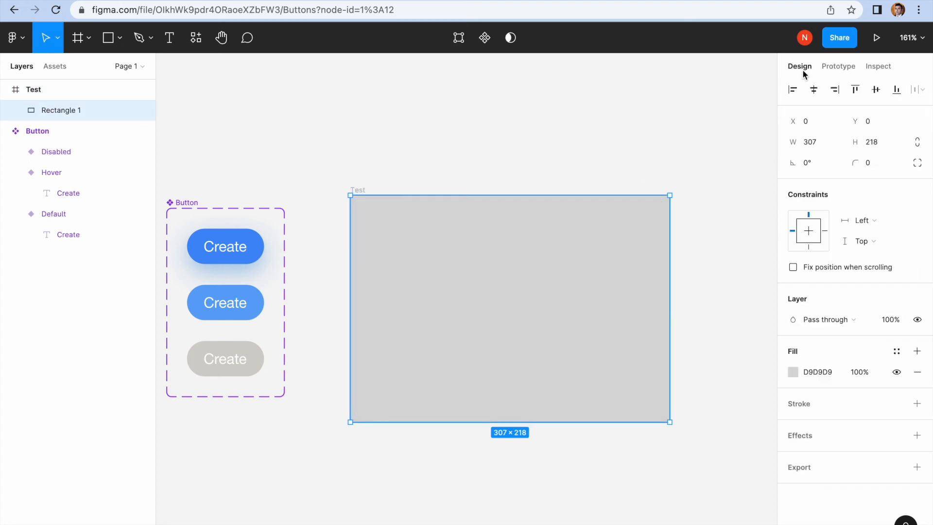
pyautogui.click(793, 371)
pyautogui.click(637, 492)
pyautogui.click(443, 452)
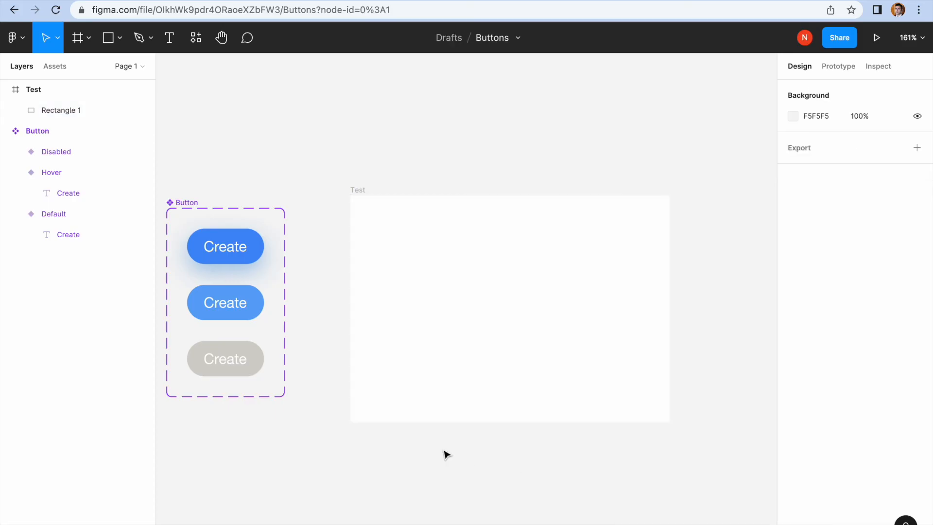
# Step: Place an instance of the local Create button component at the centre of the Test frame
pyautogui.click(65, 69)
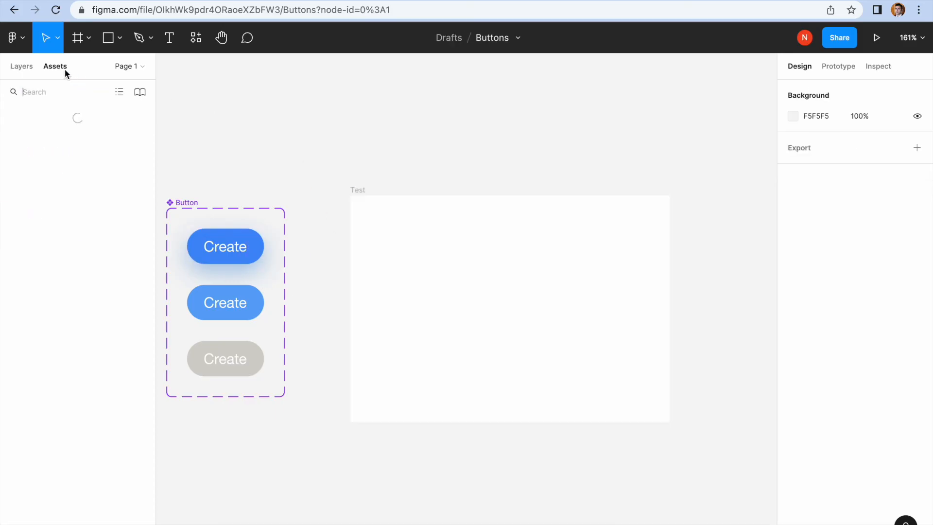
pyautogui.moveTo(47, 161); pyautogui.dragTo(509, 304)
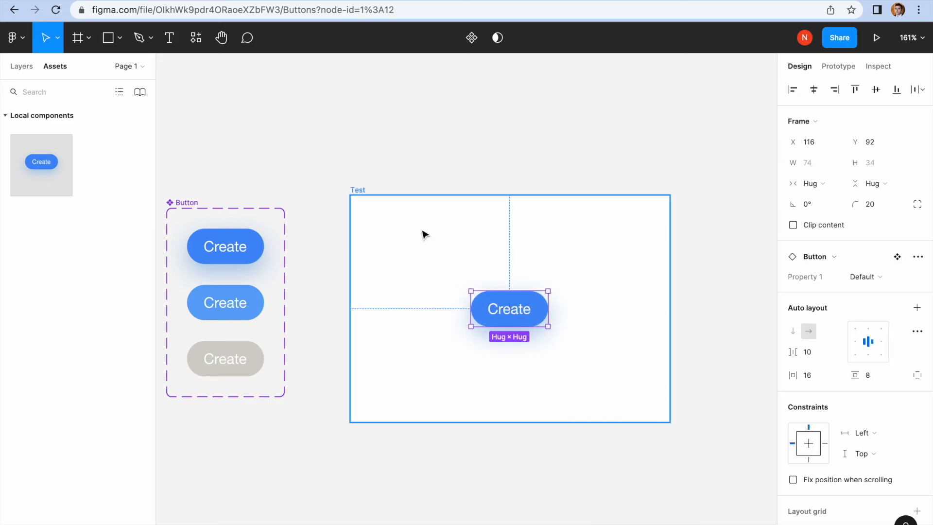
# Step: Present the Test frame as a prototype and try the Create button's hover interaction
pyautogui.click(364, 191)
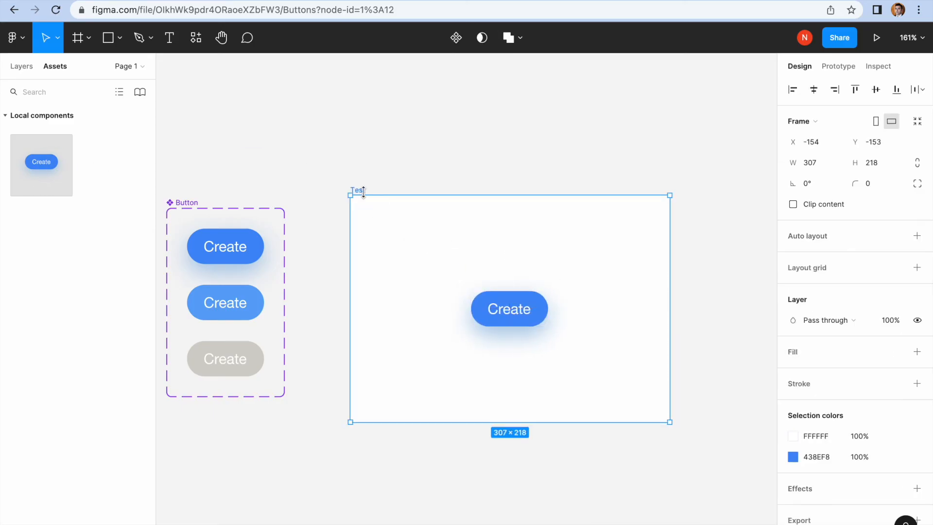
pyautogui.click(877, 40)
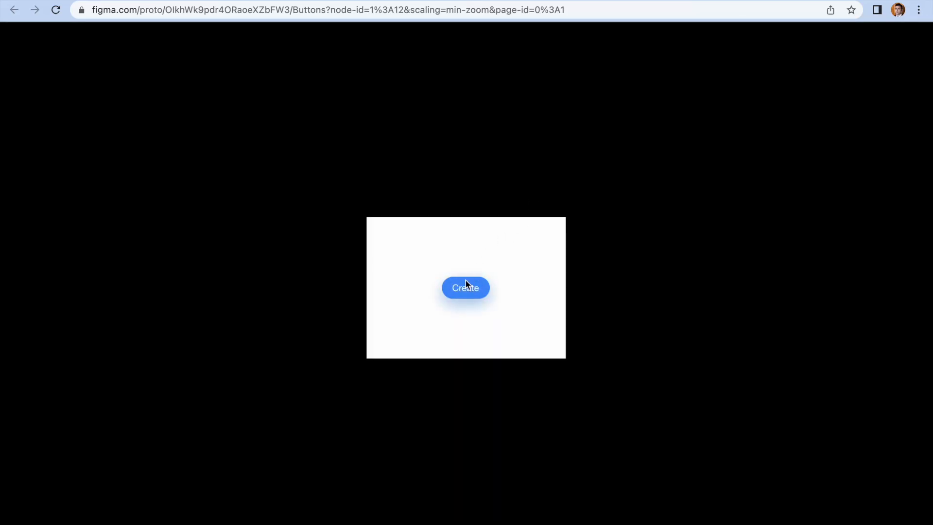
pyautogui.click(481, 291)
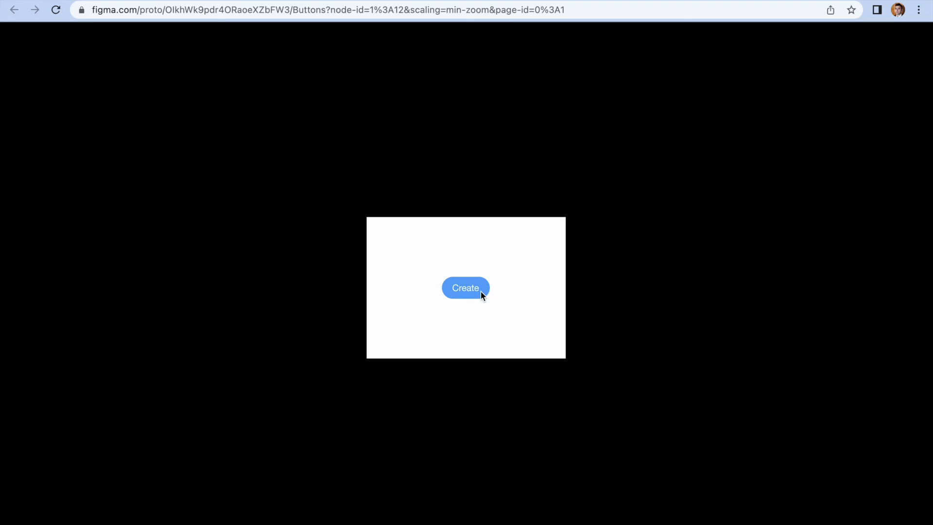